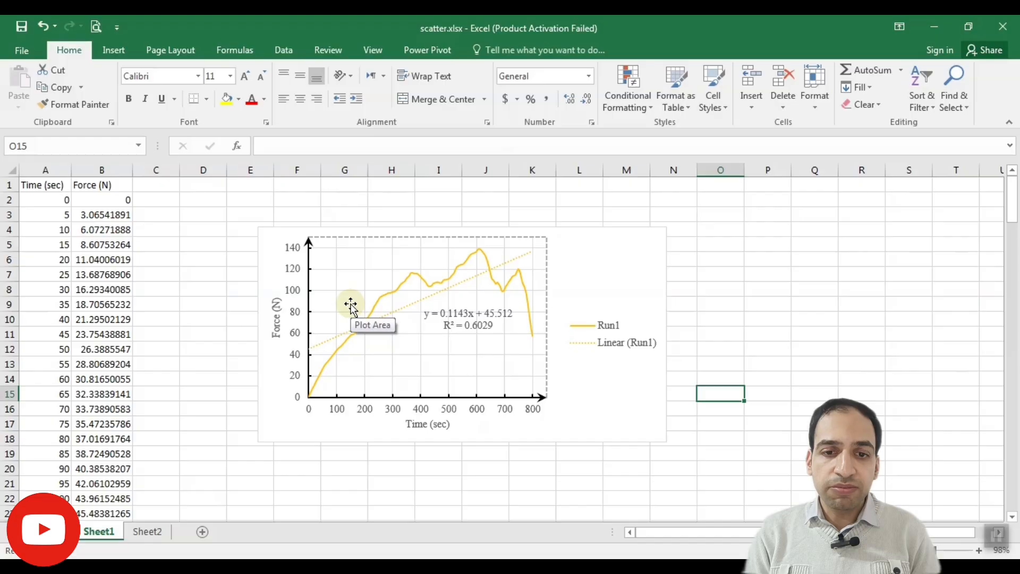
Start a SLOPE formula in cell F20 with the force values B2:B162 as the known_ys.
{"action": "left_click", "coordinate": [296, 466]}
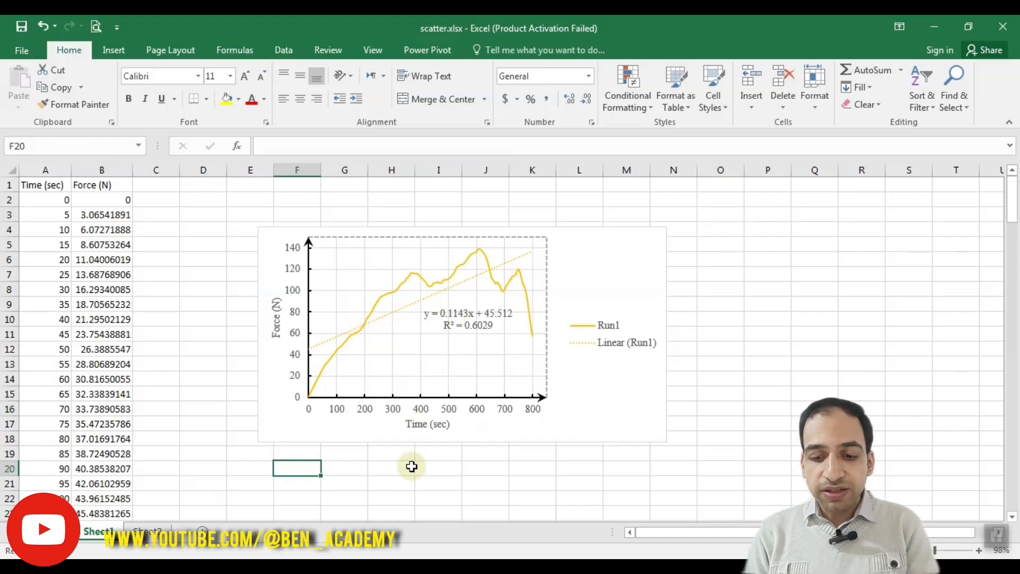
{"action": "type", "text": "=slope"}
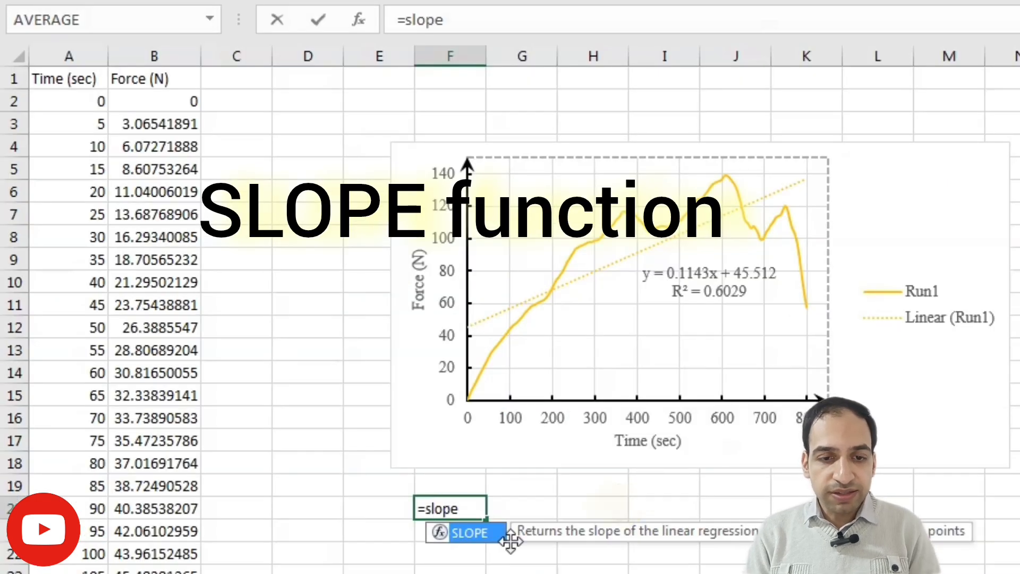
{"action": "double_click", "coordinate": [467, 533]}
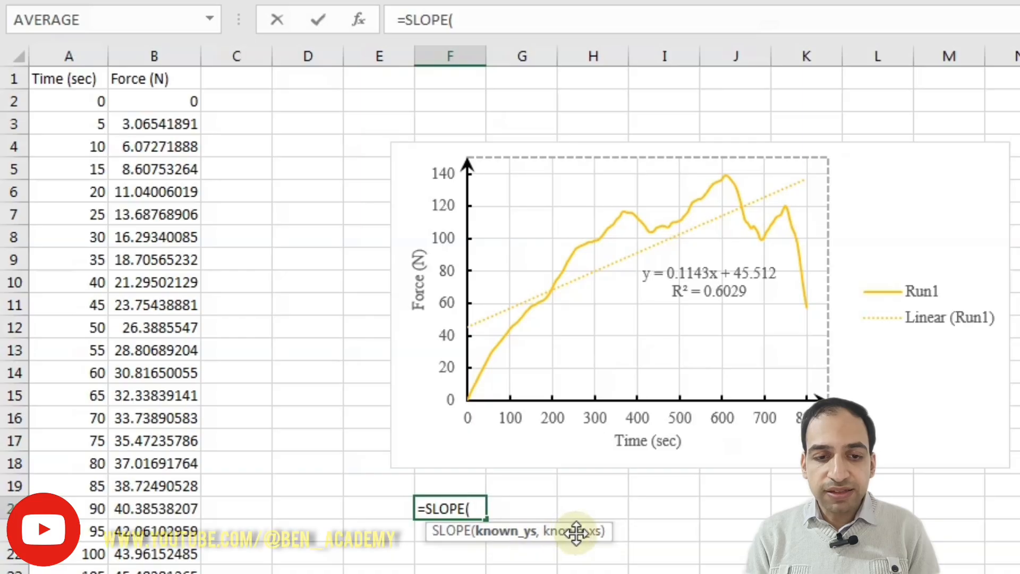
{"action": "left_click", "coordinate": [159, 101]}
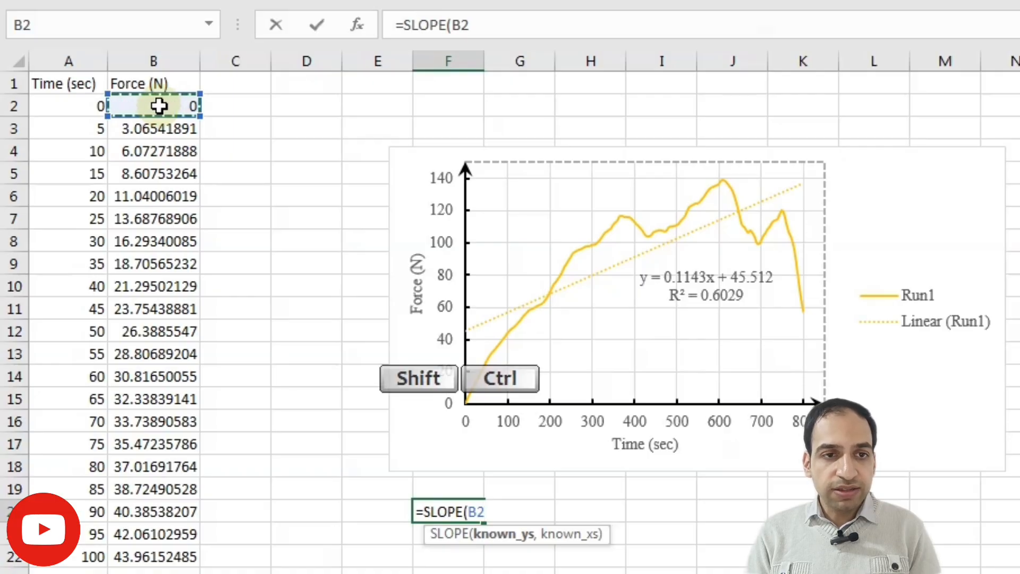
{"action": "key", "text": "ctrl+shift+Down"}
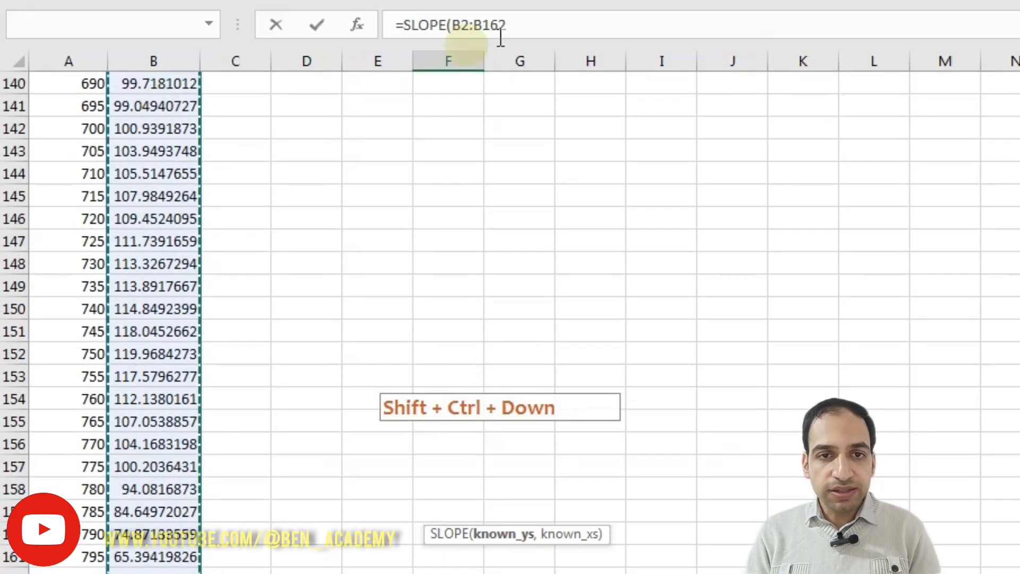
{"action": "left_click", "coordinate": [516, 24]}
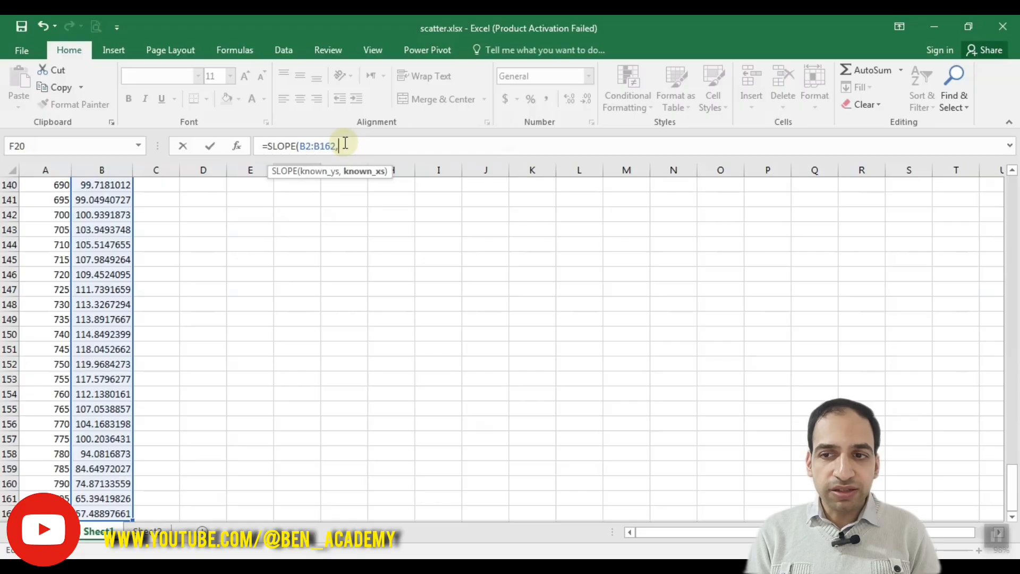
{"action": "left_click_drag", "start_coordinate": [1012, 481], "coordinate": [1012, 186]}
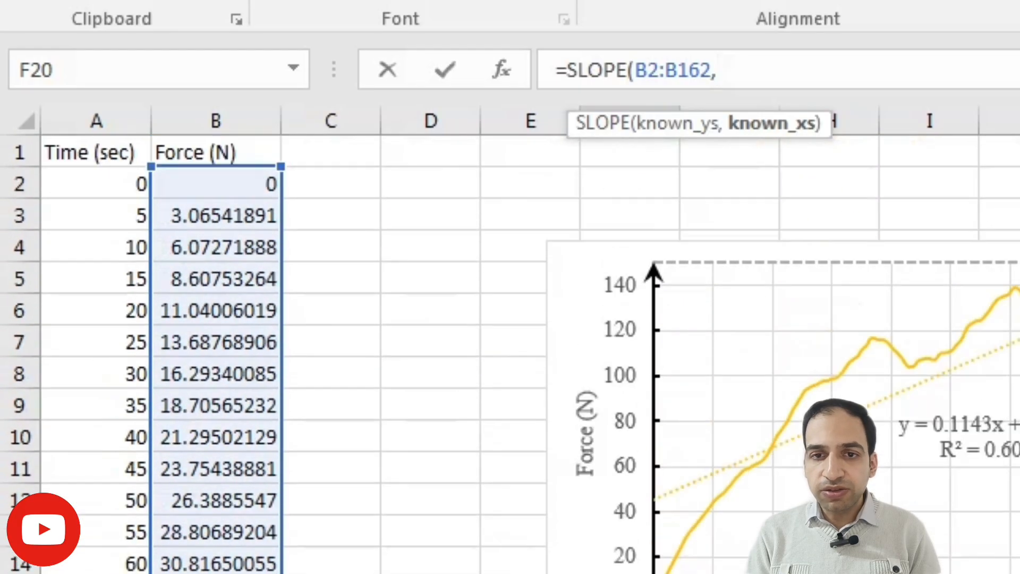
{"action": "type", "text": ","}
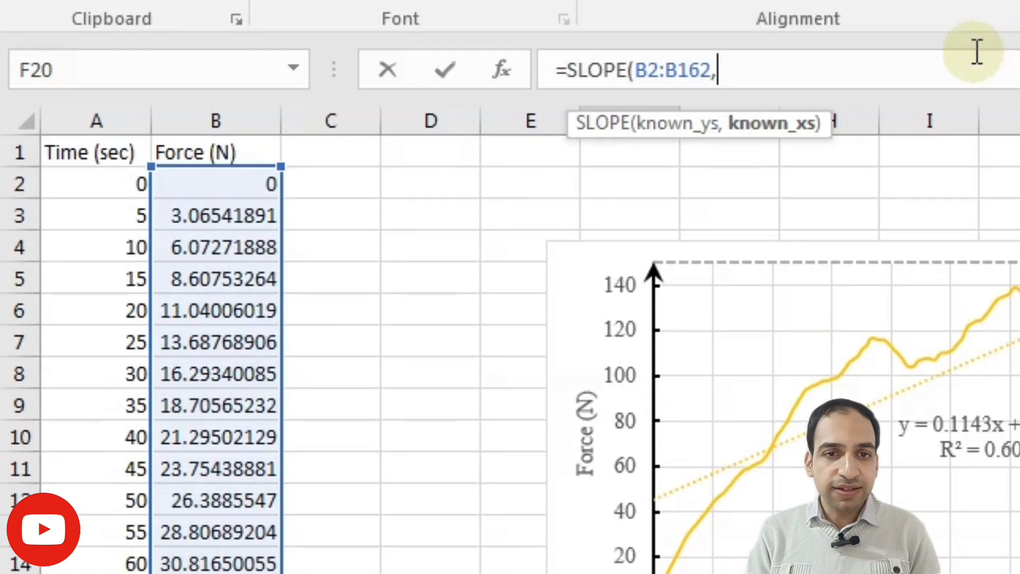
Complete the SLOPE formula in F20 with the time values A2:A162 as the known_xs.
{"action": "left_click", "coordinate": [99, 185]}
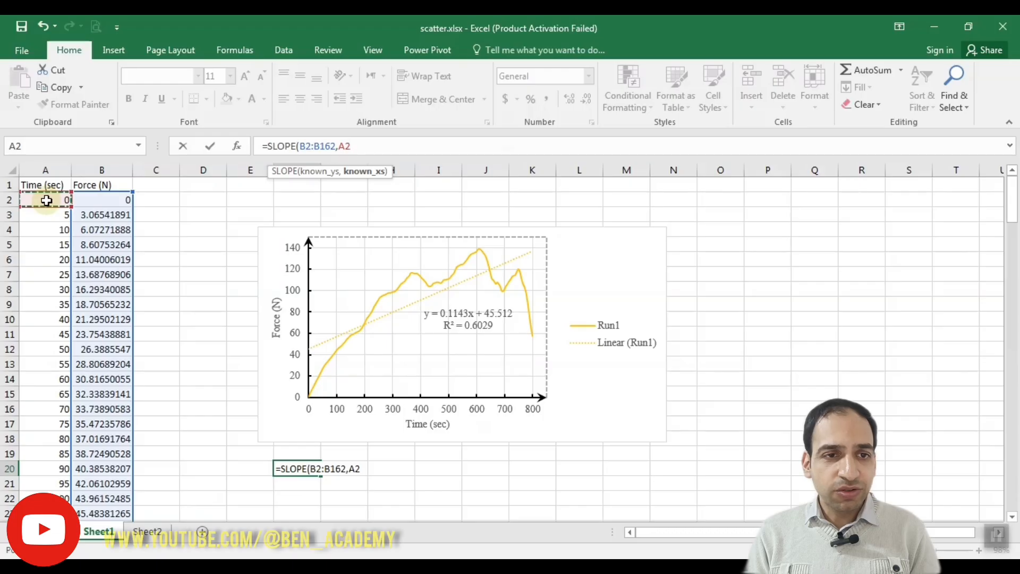
{"action": "key", "text": "ctrl+shift+Down"}
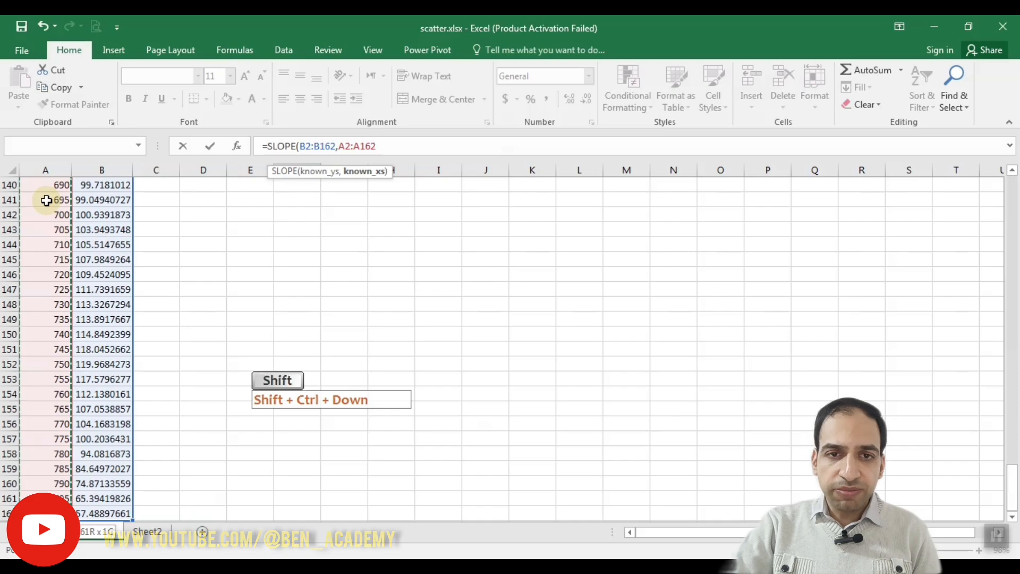
{"action": "type", "text": ")"}
{"action": "key", "text": "Return"}
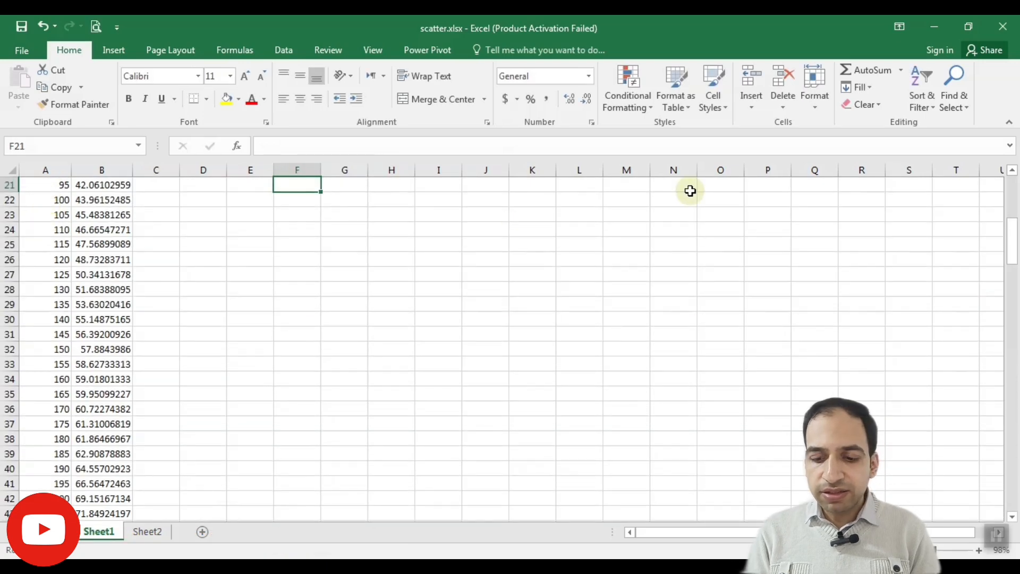
{"action": "key", "text": "Up"}
{"action": "key", "text": "Up"}
{"action": "left_click", "coordinate": [304, 200]}
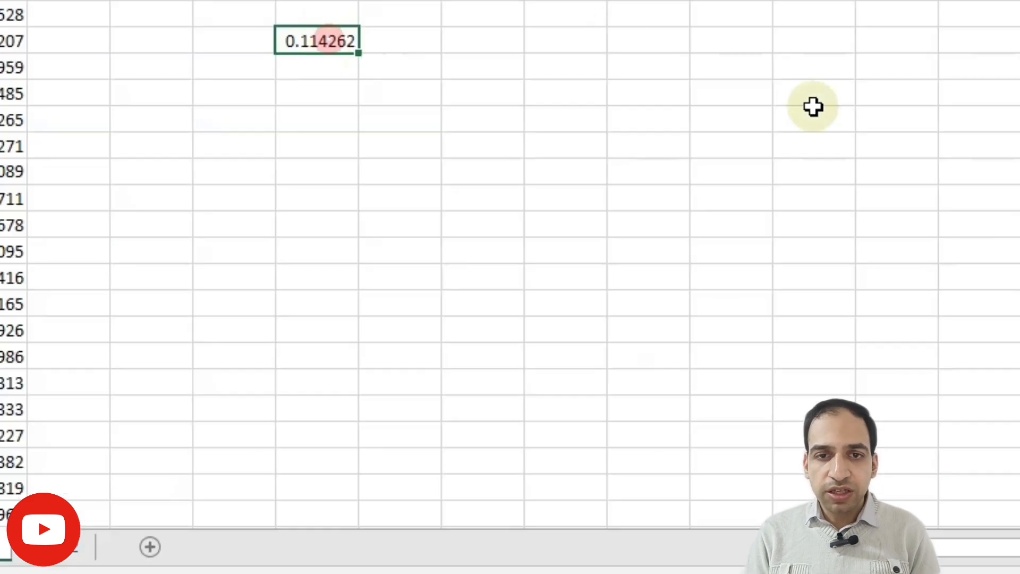
{"action": "scroll", "coordinate": [292, 460], "scroll_direction": "up", "scroll_amount": 5}
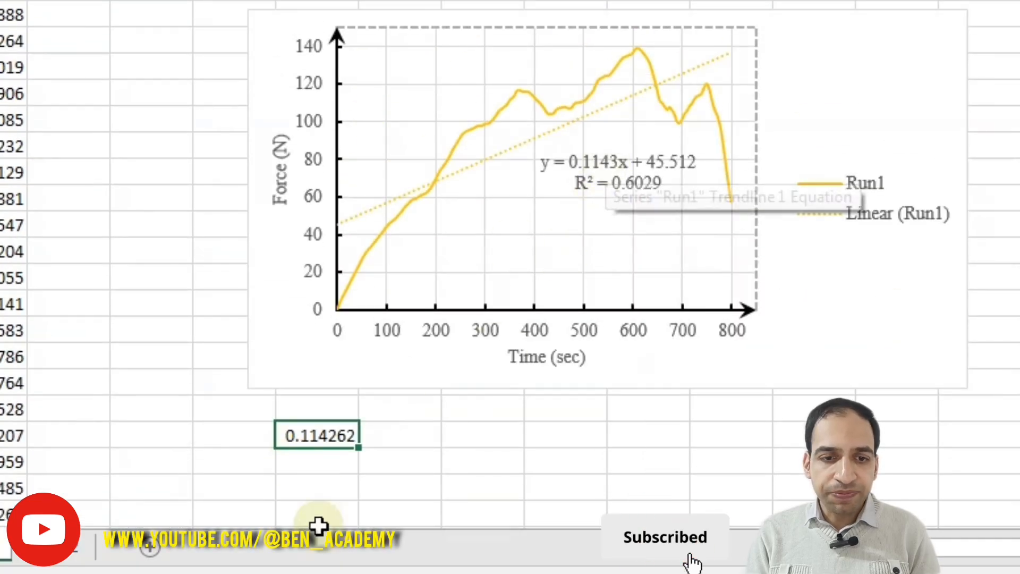
{"action": "left_click", "coordinate": [323, 458]}
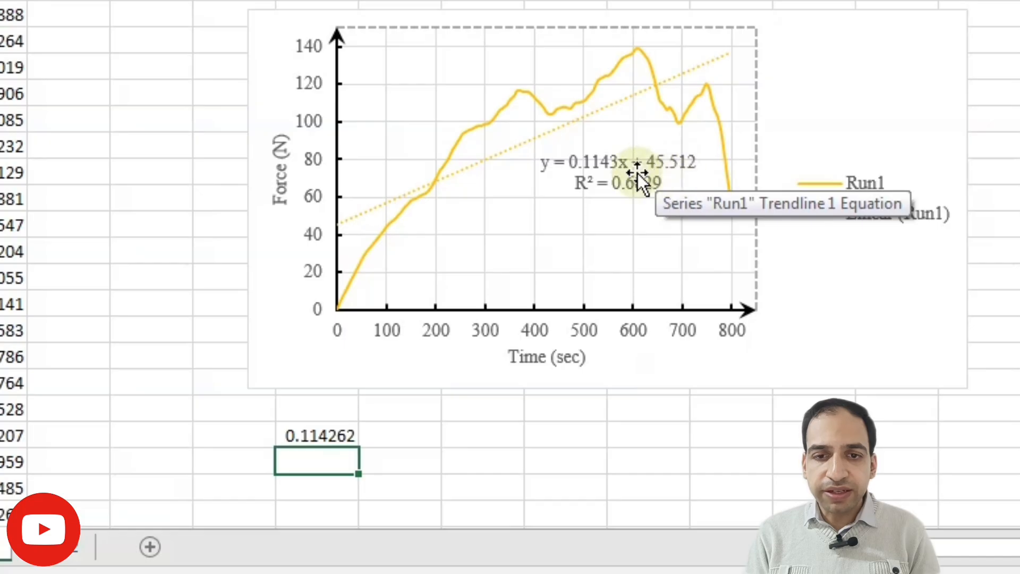
{"action": "type", "text": "="}
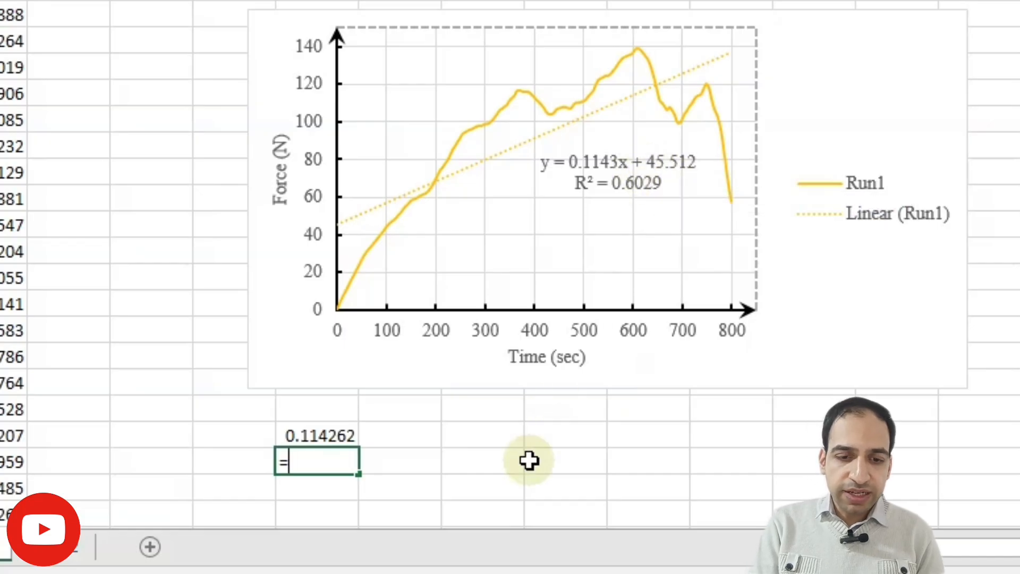
{"action": "type", "text": "inter"}
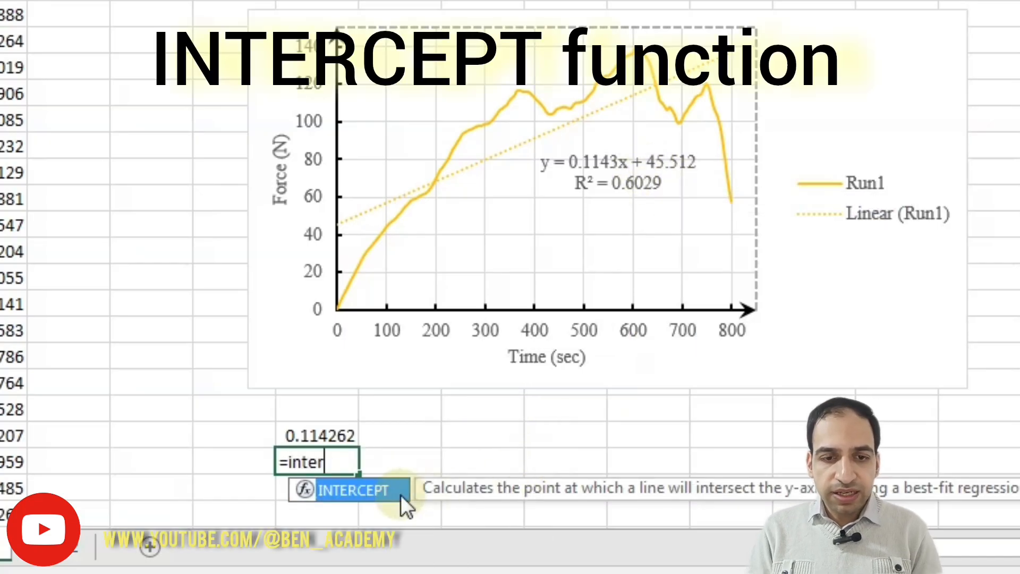
{"action": "double_click", "coordinate": [385, 490]}
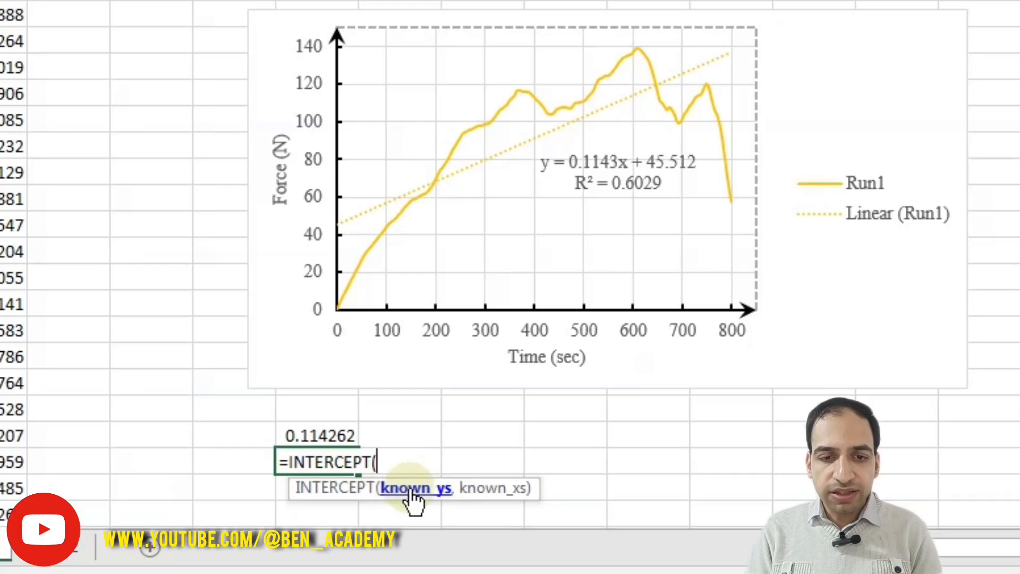
{"action": "key", "text": "Escape"}
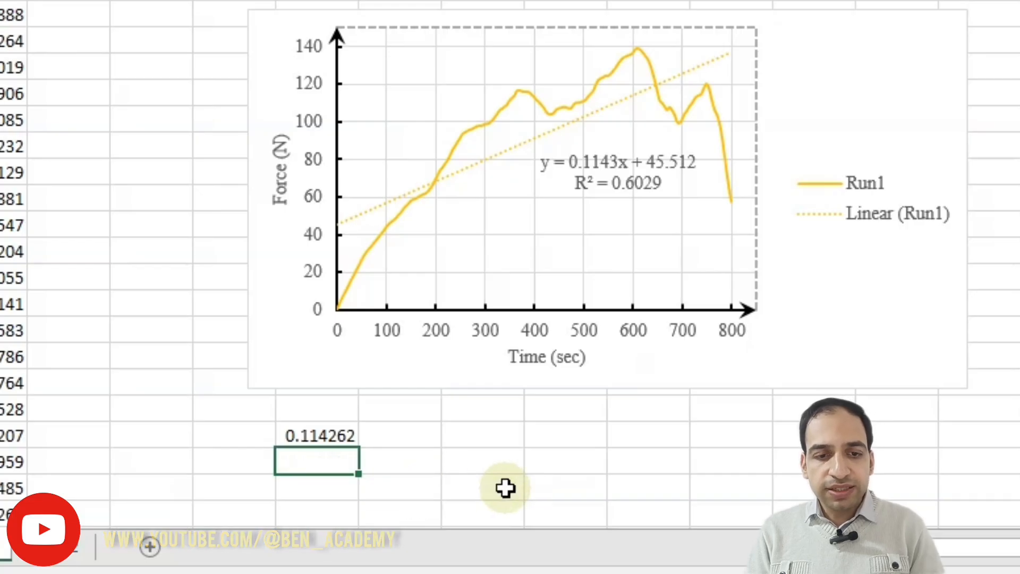
Copy the SLOPE formula text from F20 into cell F21, keeping the ranges B2:B162 and A2:A162.
{"action": "left_click", "coordinate": [306, 433]}
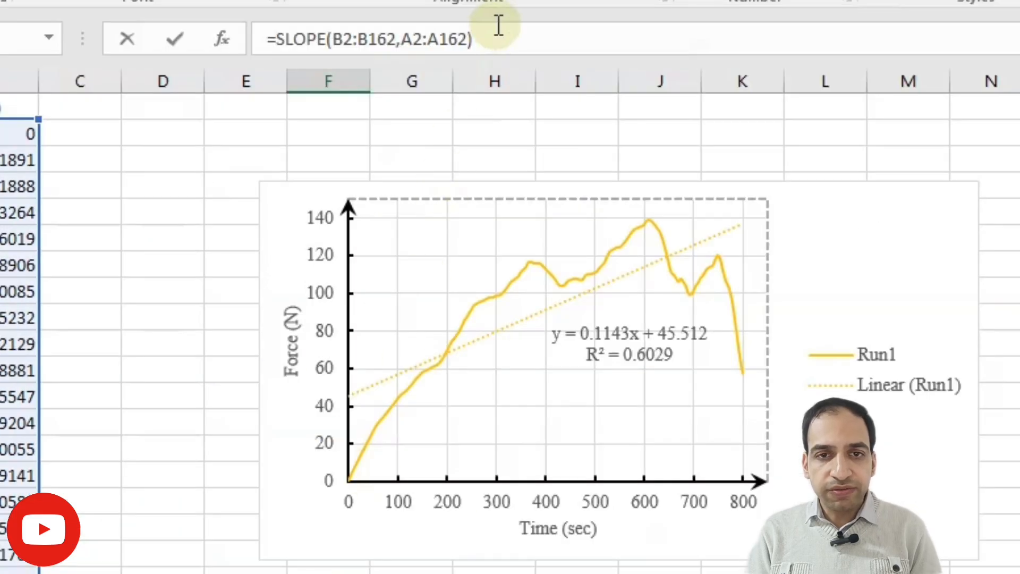
{"action": "left_click_drag", "start_coordinate": [479, 38], "coordinate": [109, 8]}
{"action": "key", "text": "ctrl+c"}
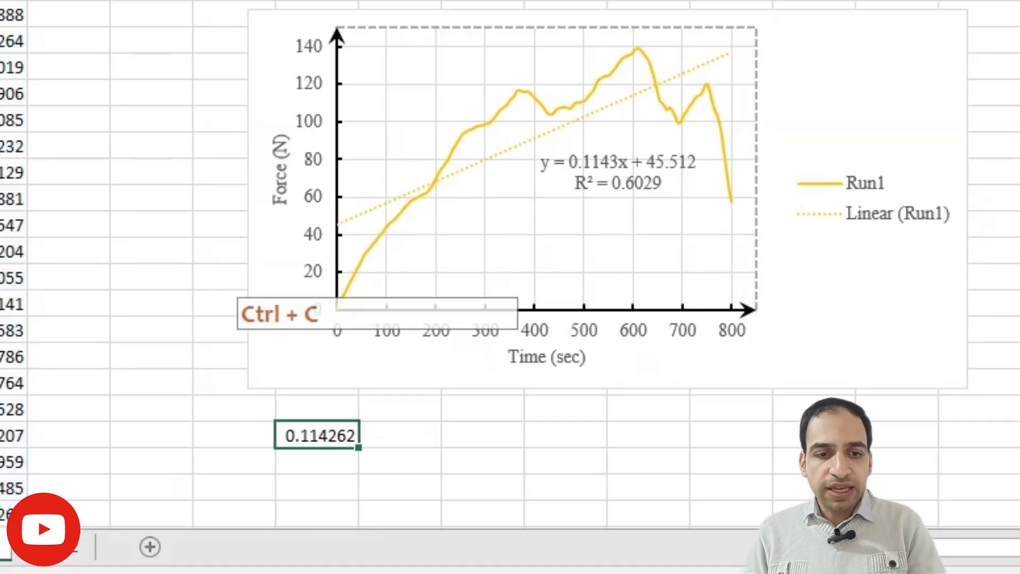
{"action": "key", "text": "Return"}
{"action": "key", "text": "ctrl+v"}
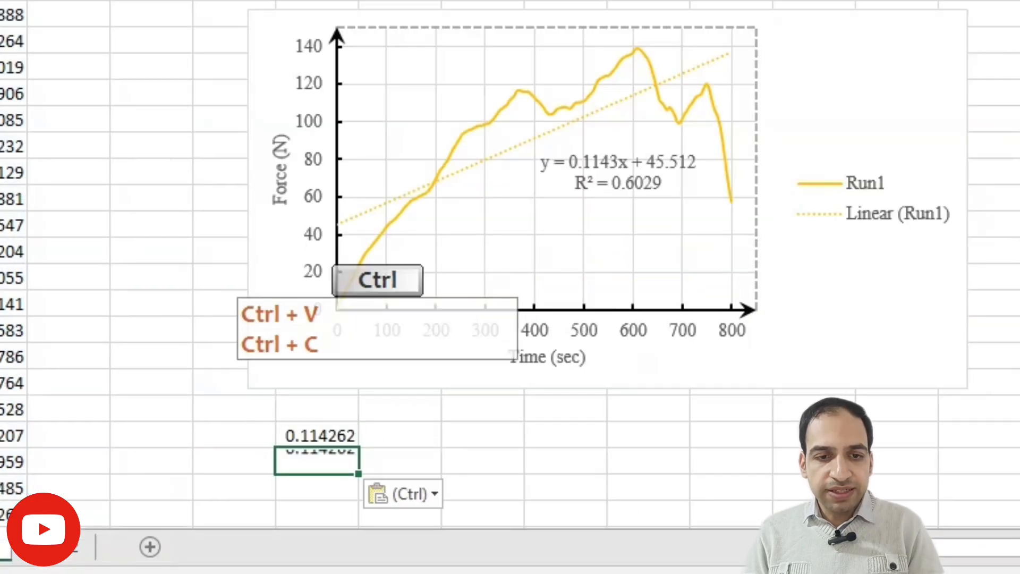
Replace the function in F21 with INTERCEPT so the formula reads =INTERCEPT(B2:B162,A2:A162).
{"action": "double_click", "coordinate": [308, 458]}
{"action": "left_click_drag", "start_coordinate": [335, 461], "coordinate": [285, 460]}
{"action": "type", "text": "interce(B2:B162,A2:A162"}
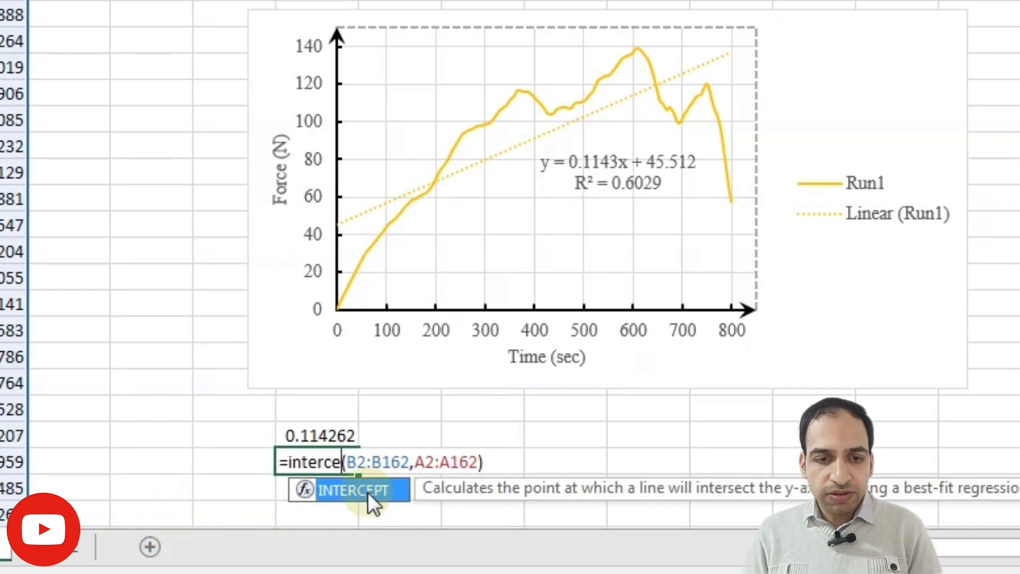
{"action": "double_click", "coordinate": [374, 503]}
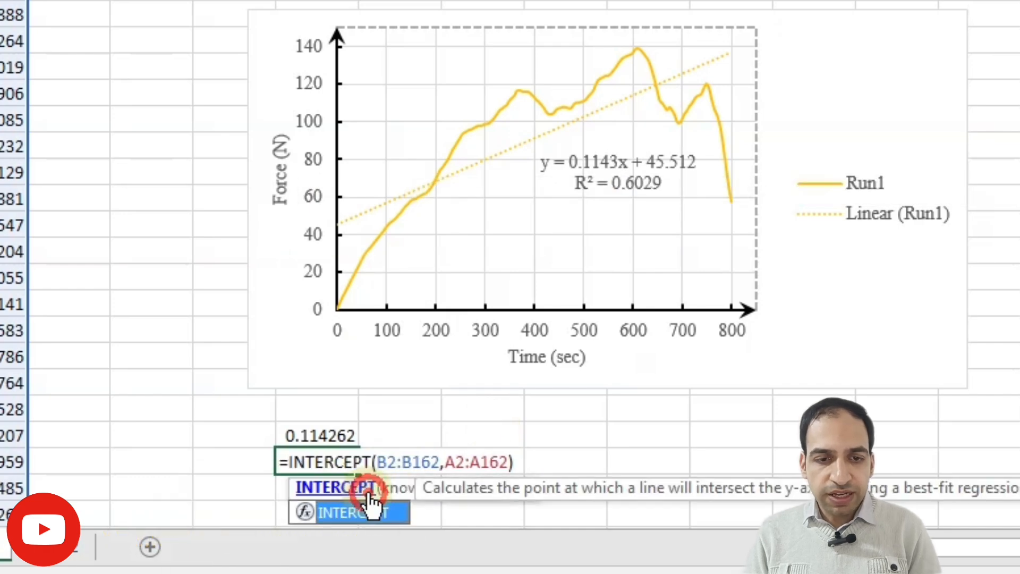
{"action": "key", "text": "Return"}
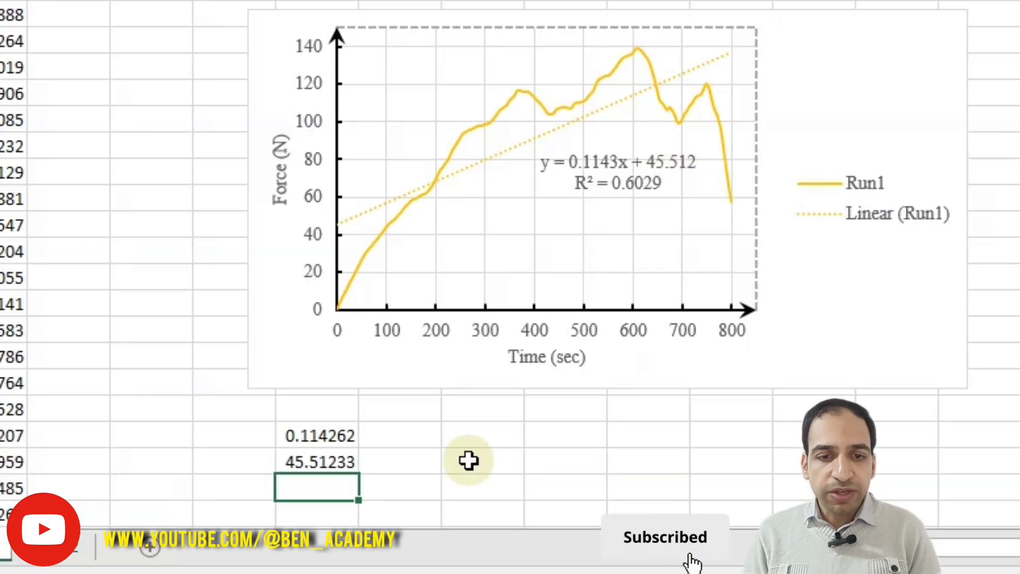
{"action": "type", "text": "="}
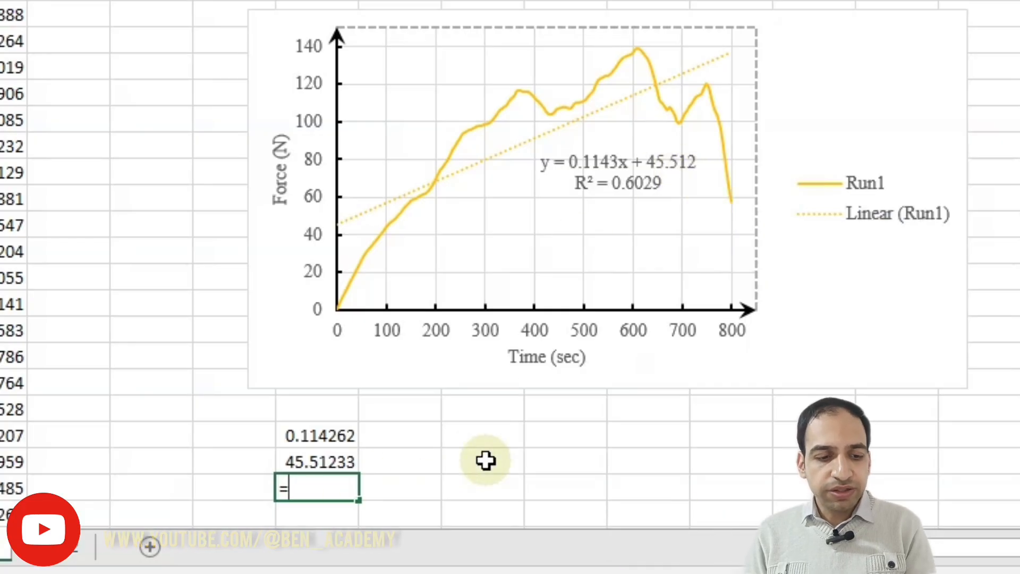
{"action": "type", "text": "rsq"}
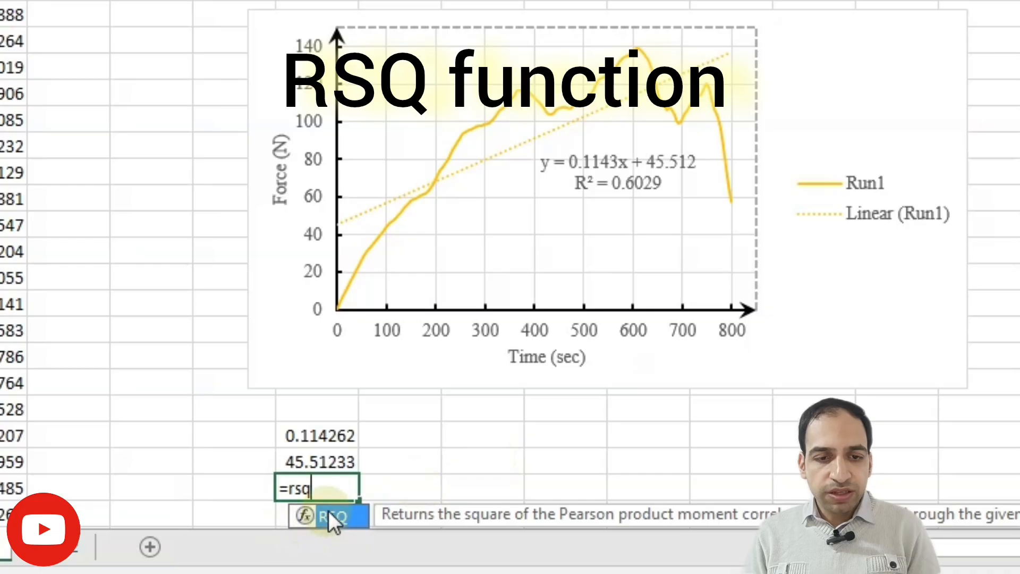
{"action": "double_click", "coordinate": [333, 517]}
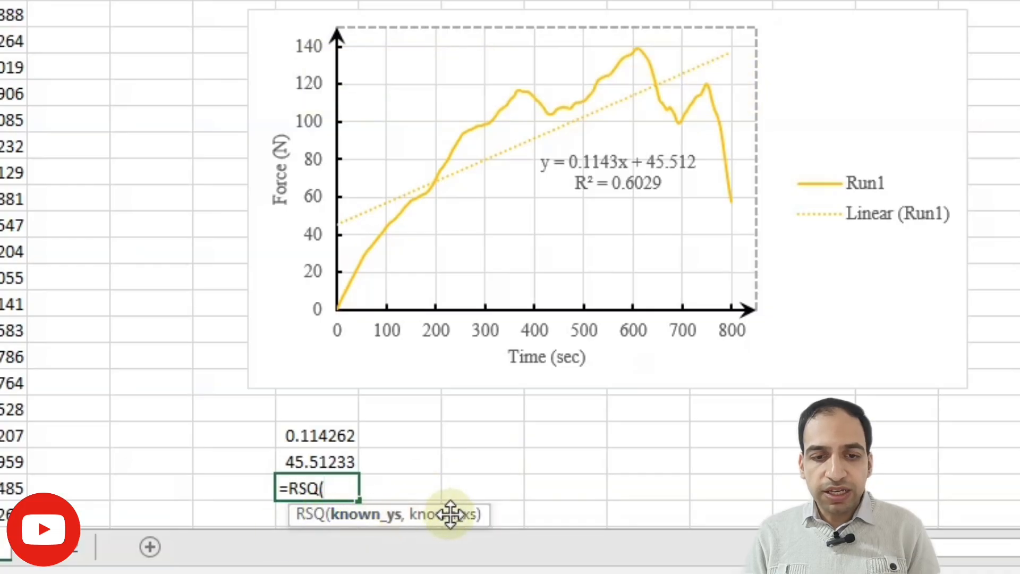
{"action": "key", "text": "Escape"}
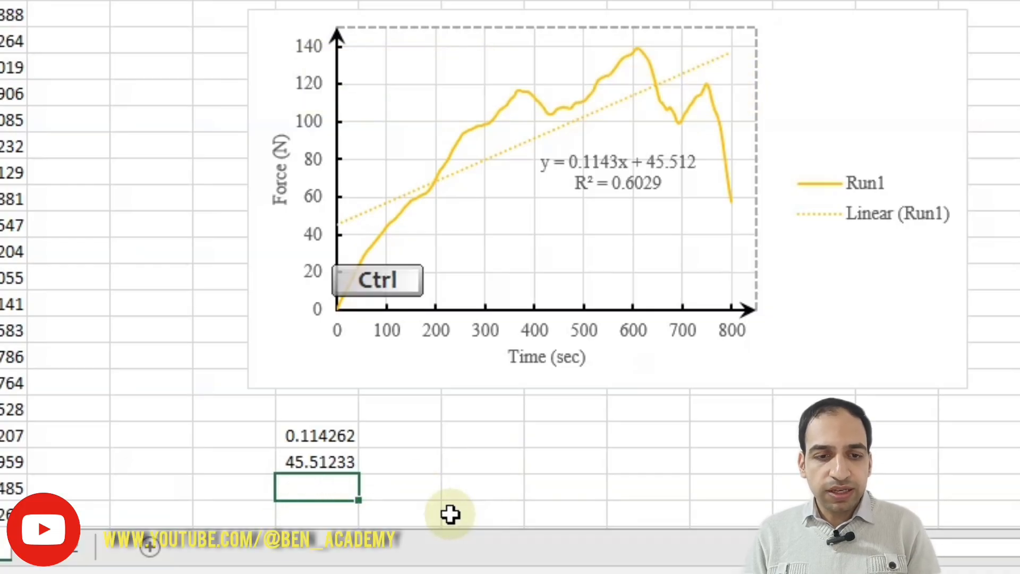
Paste the copied SLOPE formula into cell F22 and change its function to RSQ, keeping both ranges.
{"action": "key", "text": "ctrl+v"}
{"action": "double_click", "coordinate": [319, 488]}
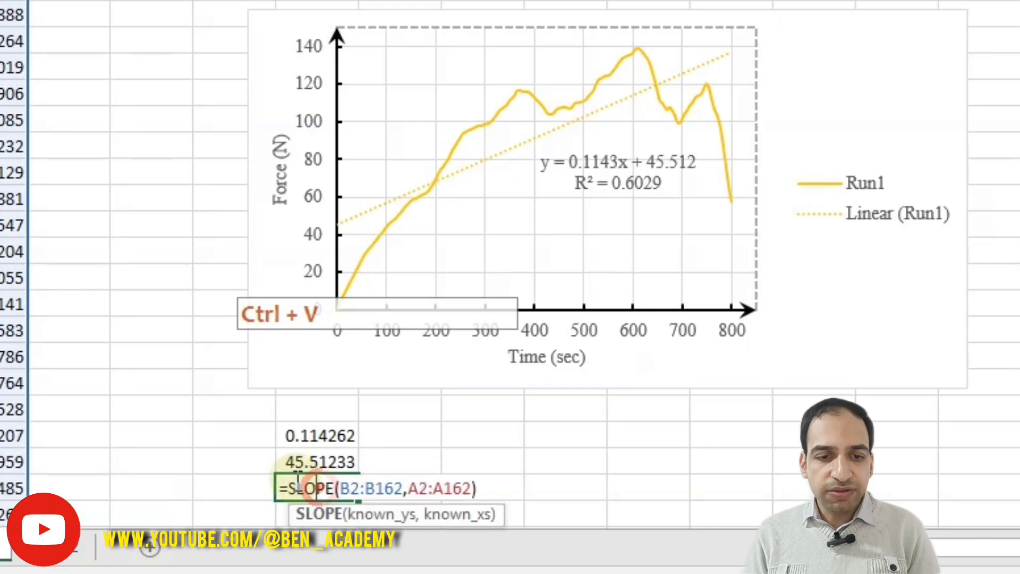
{"action": "double_click", "coordinate": [330, 488]}
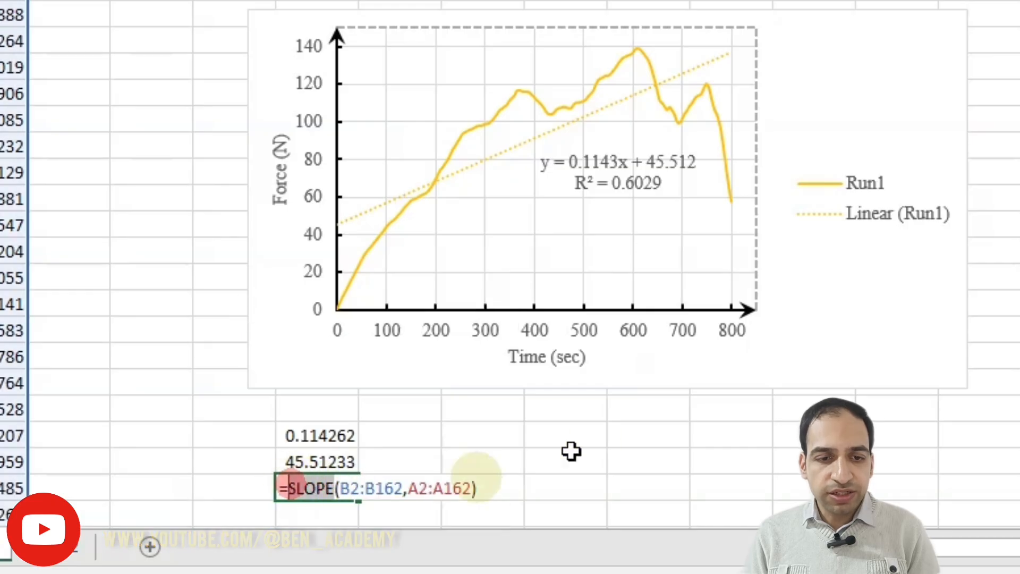
{"action": "type", "text": "rsq"}
{"action": "key", "text": "Return"}
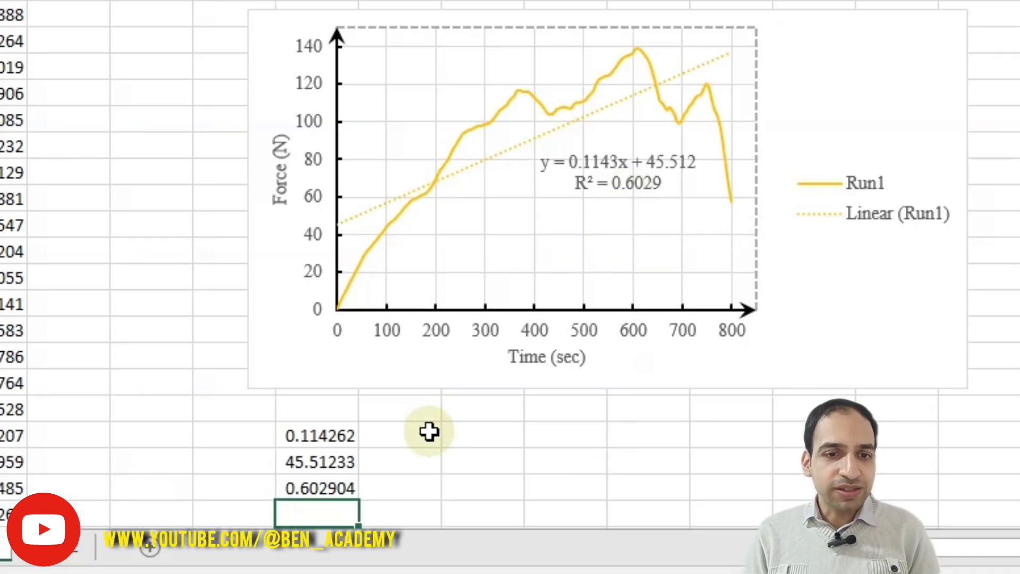
Begin a formula in H21 that joins the text "y=" with the slope in F20, as ="y="&F20.
{"action": "left_click", "coordinate": [481, 461]}
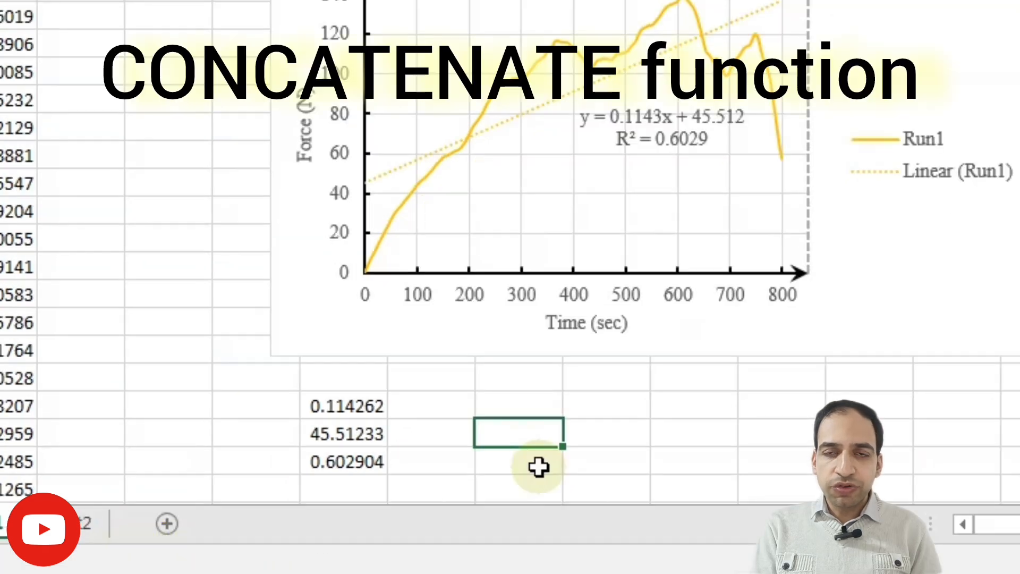
{"action": "type", "text": "="}
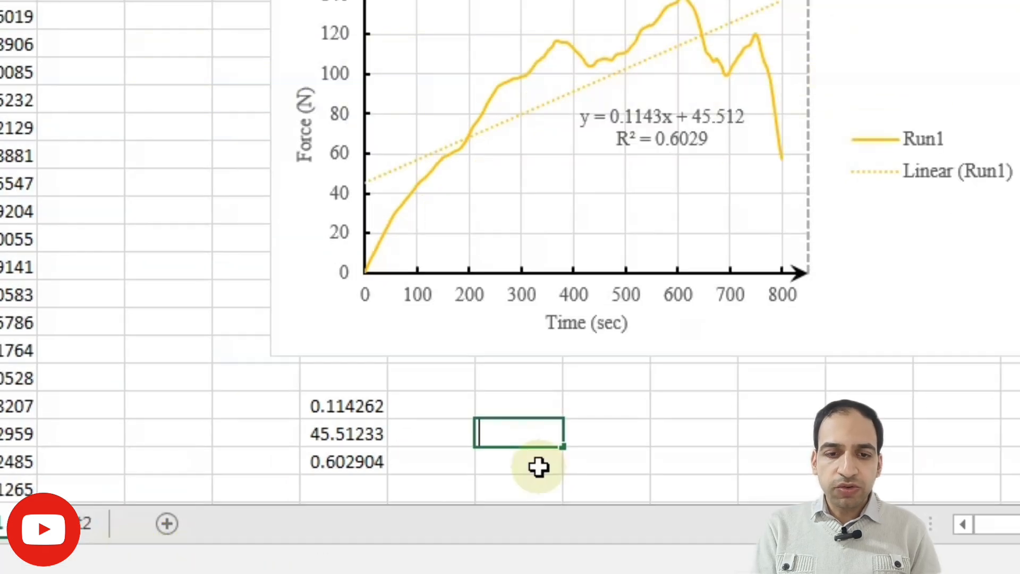
{"action": "type", "text": "\""}
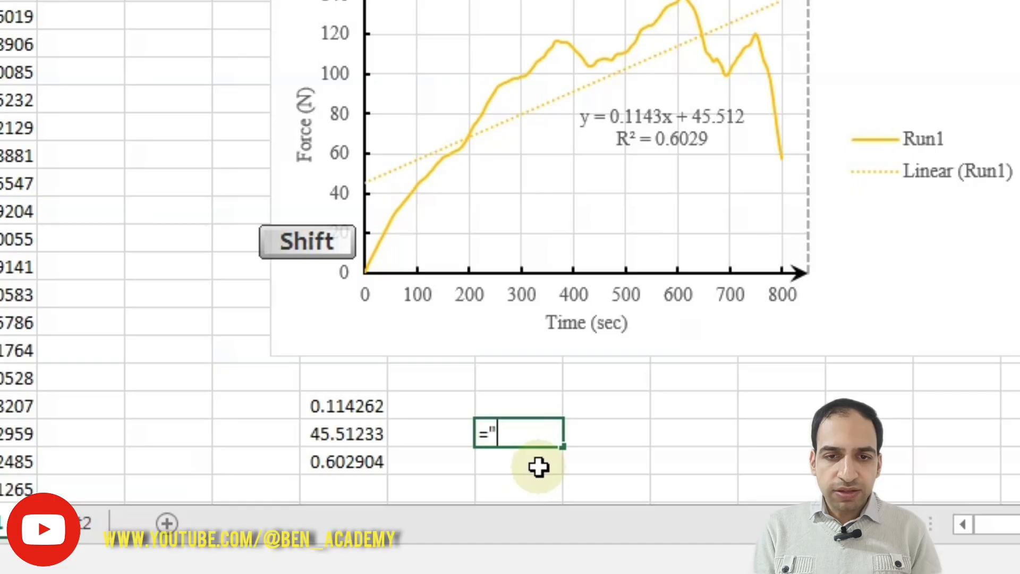
{"action": "type", "text": "y"}
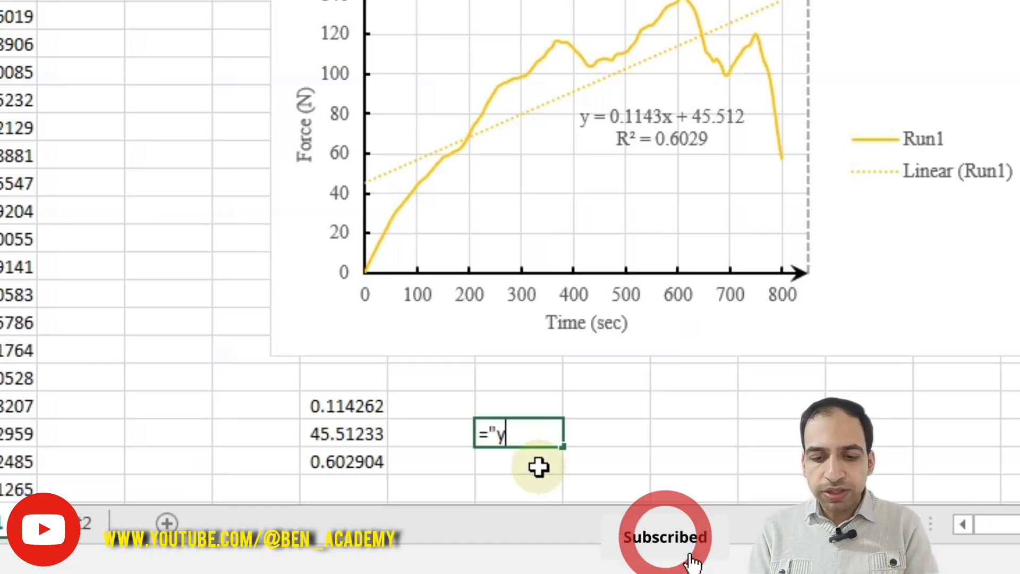
{"action": "type", "text": "="}
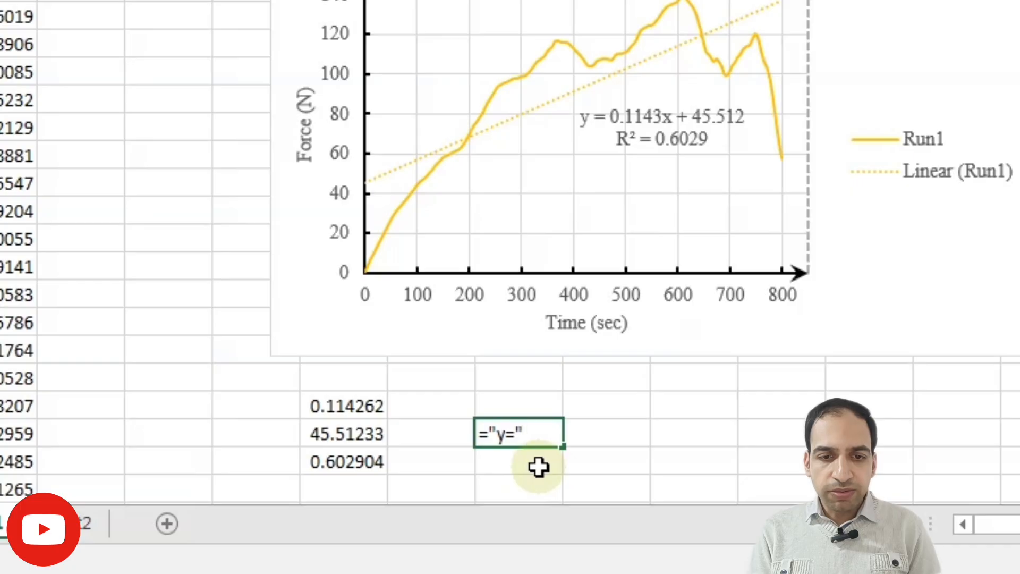
{"action": "key", "text": "shift"}
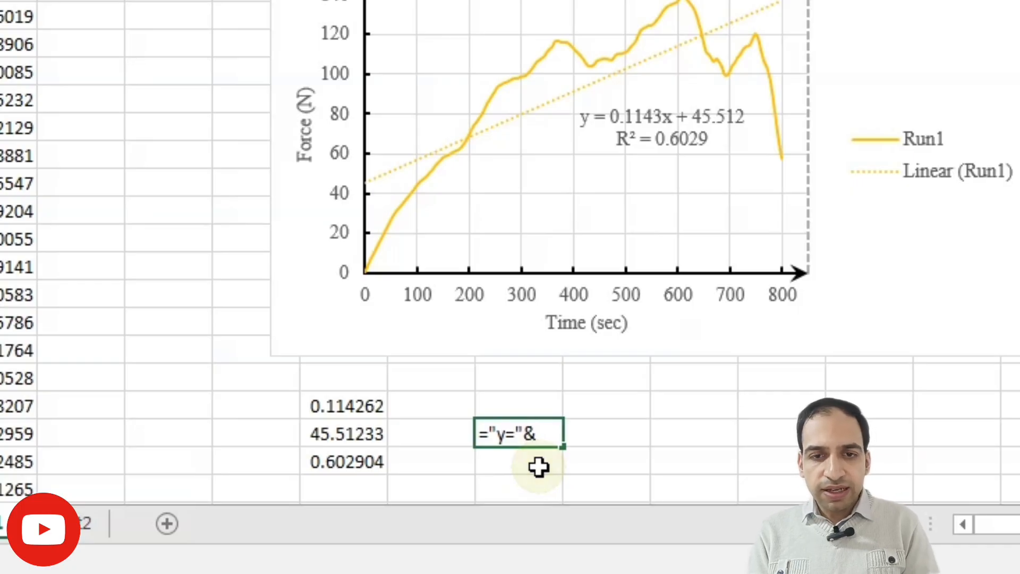
{"action": "left_click", "coordinate": [343, 405]}
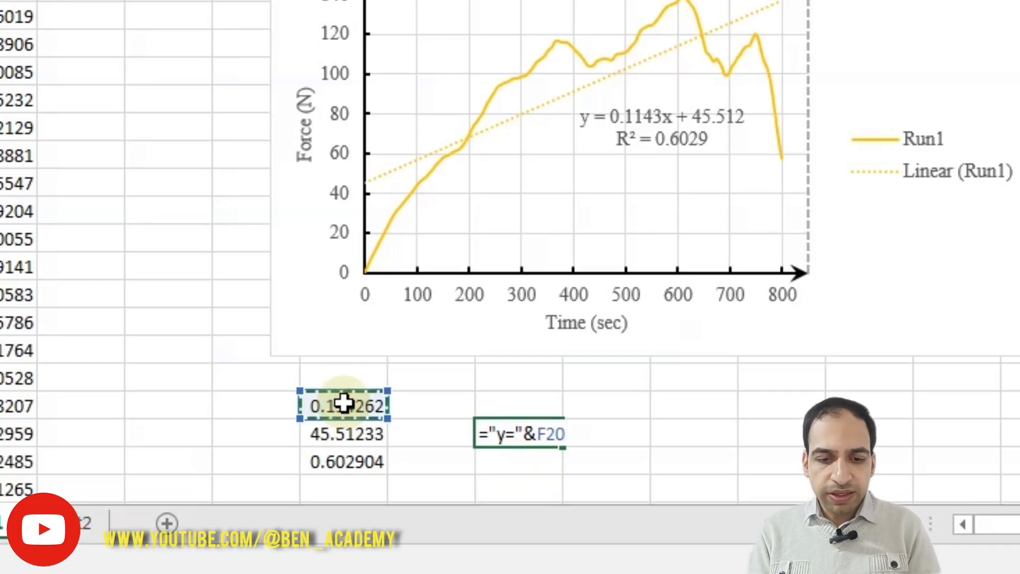
Complete the H21 formula by appending the text "x+" and the intercept cell F21 with & operators.
{"action": "key", "text": "shift"}
{"action": "type", "text": "&"}
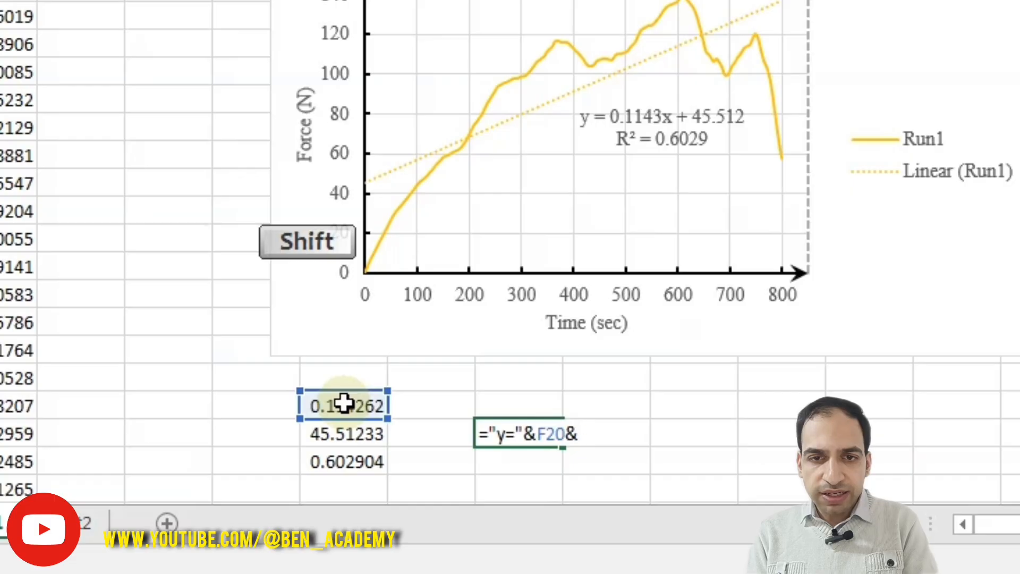
{"action": "type", "text": "\"x+\""}
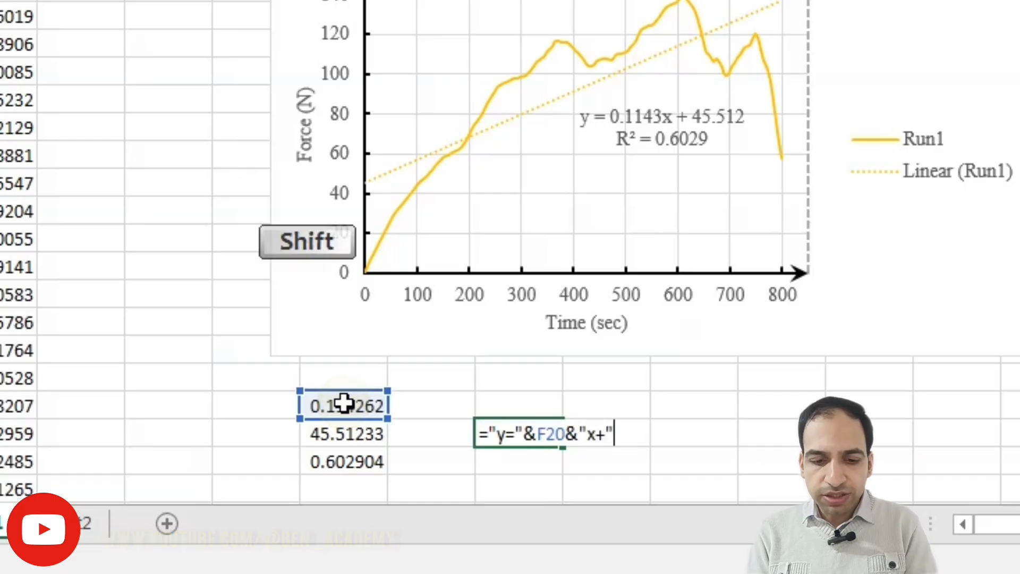
{"action": "key", "text": "shift"}
{"action": "type", "text": "&"}
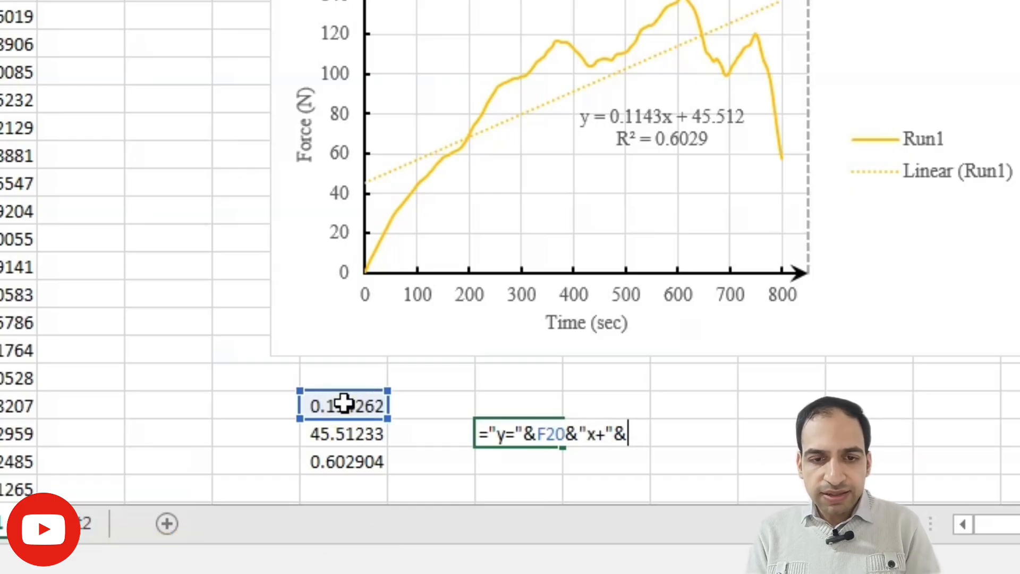
{"action": "left_click", "coordinate": [340, 437]}
{"action": "key", "text": "Return"}
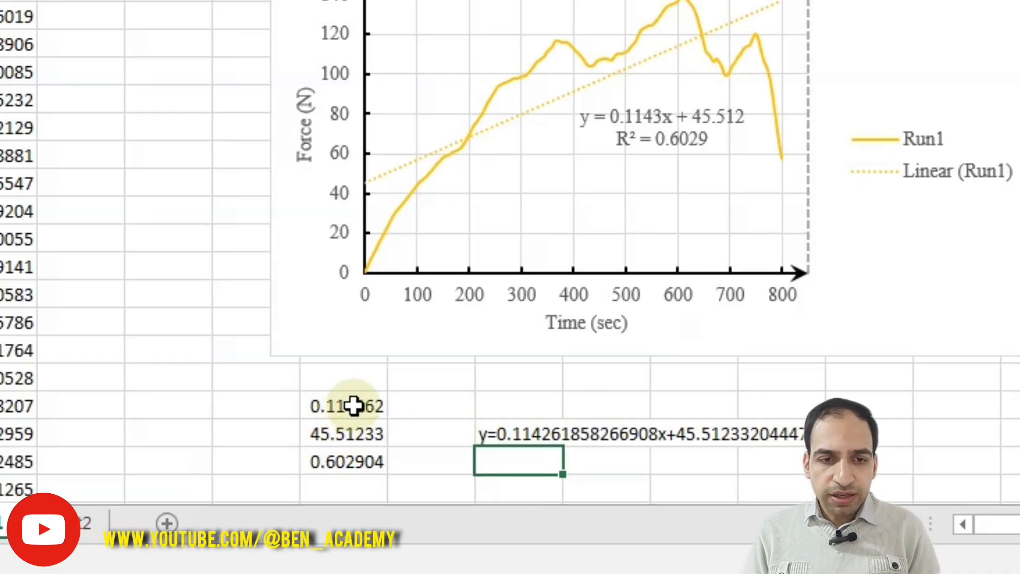
Reduce the displayed decimals of the slope and intercept cells F20:F21 to three places.
{"action": "left_click_drag", "start_coordinate": [353, 407], "coordinate": [357, 422]}
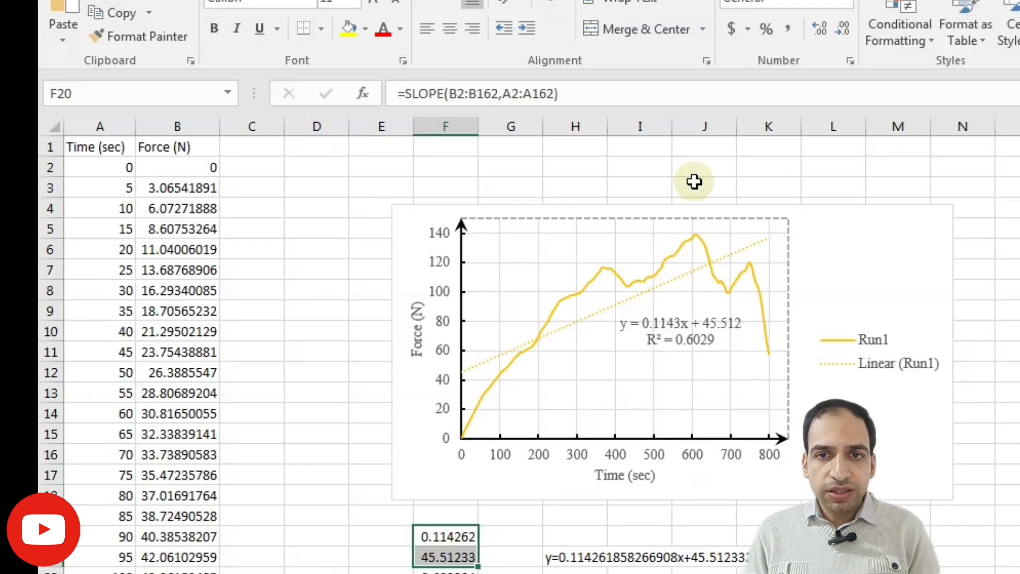
{"action": "left_click", "coordinate": [842, 31]}
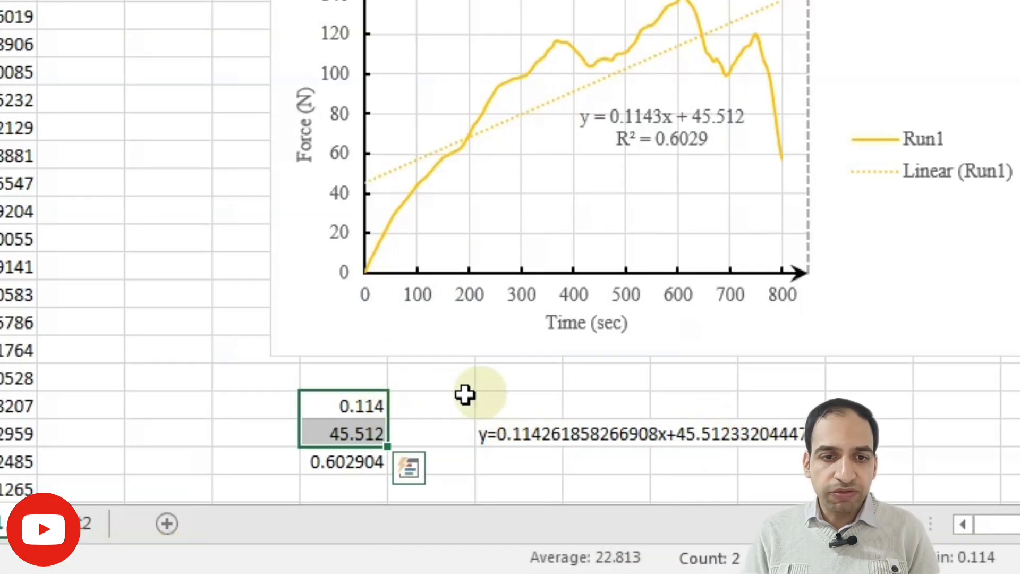
{"action": "left_click", "coordinate": [410, 405]}
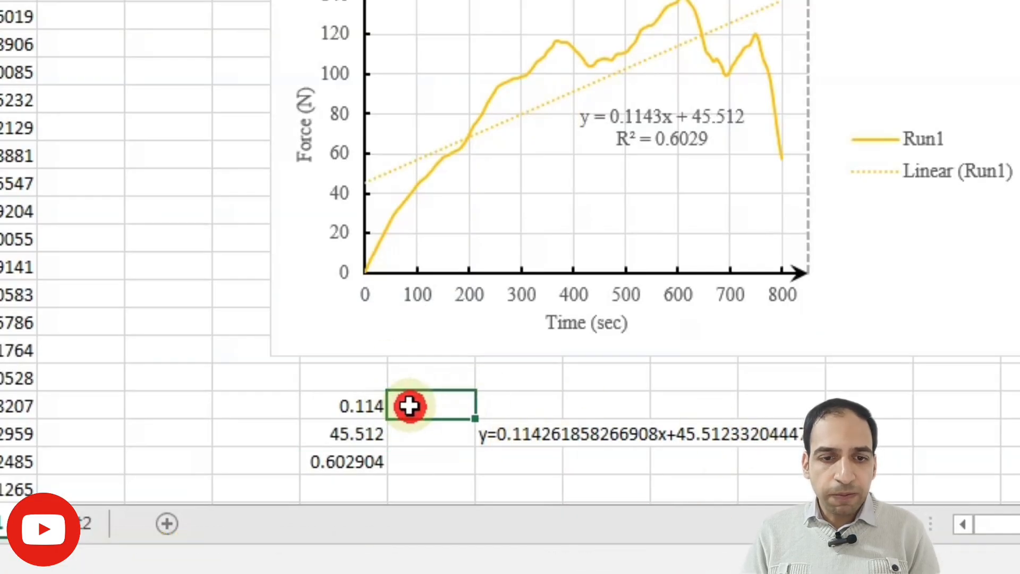
Wrap the SLOPE formula in F20 in a ROUND function with 2 digits.
{"action": "double_click", "coordinate": [346, 405]}
{"action": "left_click", "coordinate": [314, 405]}
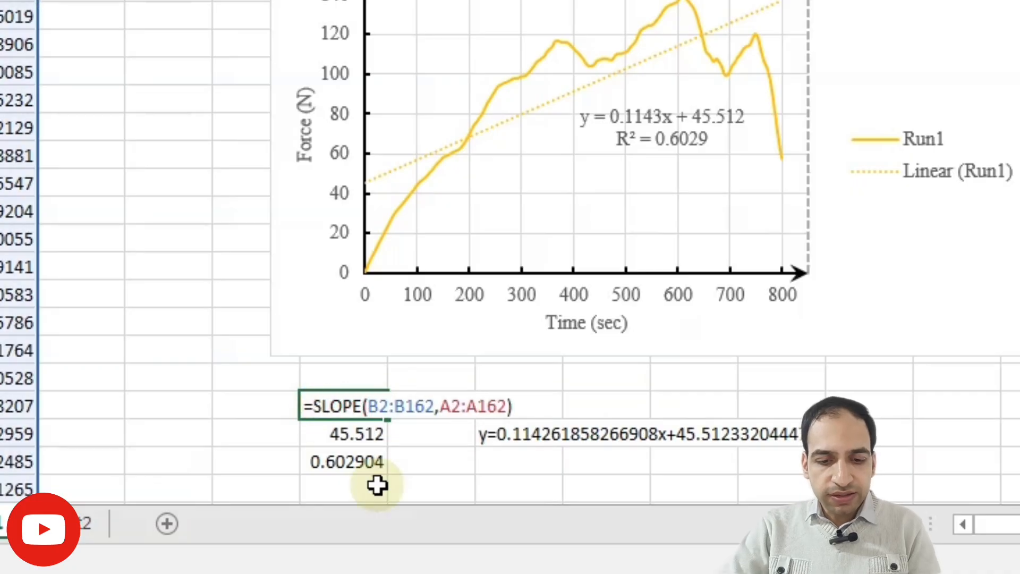
{"action": "type", "text": "round("}
{"action": "left_click", "coordinate": [577, 406]}
{"action": "type", "text": ",4"}
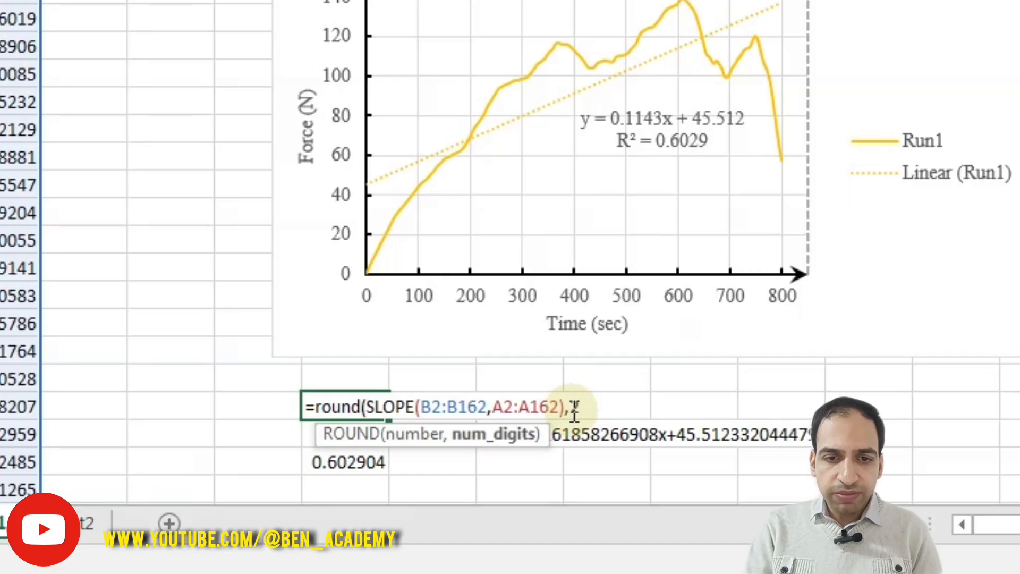
{"action": "type", "text": "2)"}
{"action": "key", "text": "Return"}
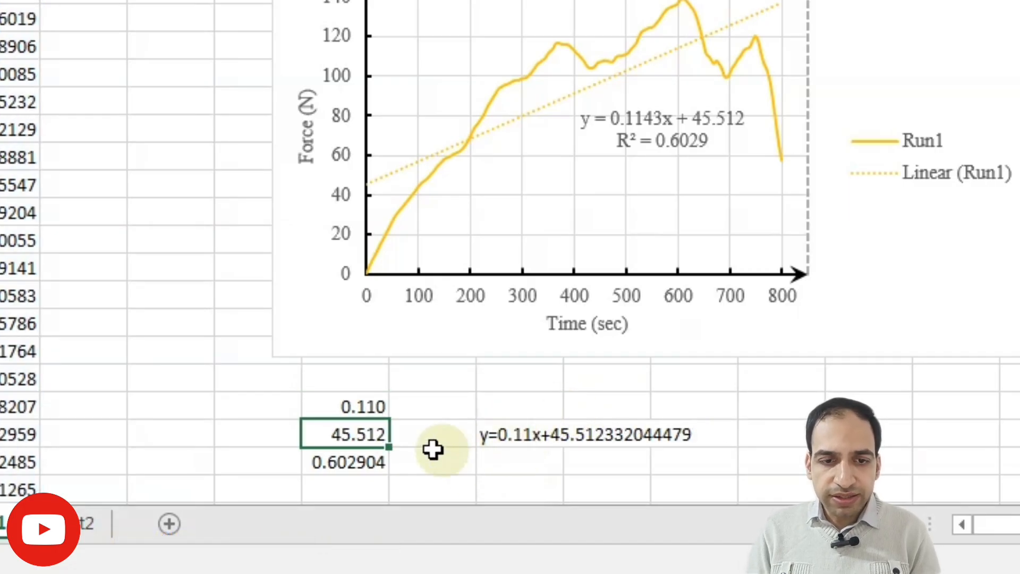
Wrap the INTERCEPT formula in F21 in a ROUND function with 2 digits.
{"action": "double_click", "coordinate": [354, 428]}
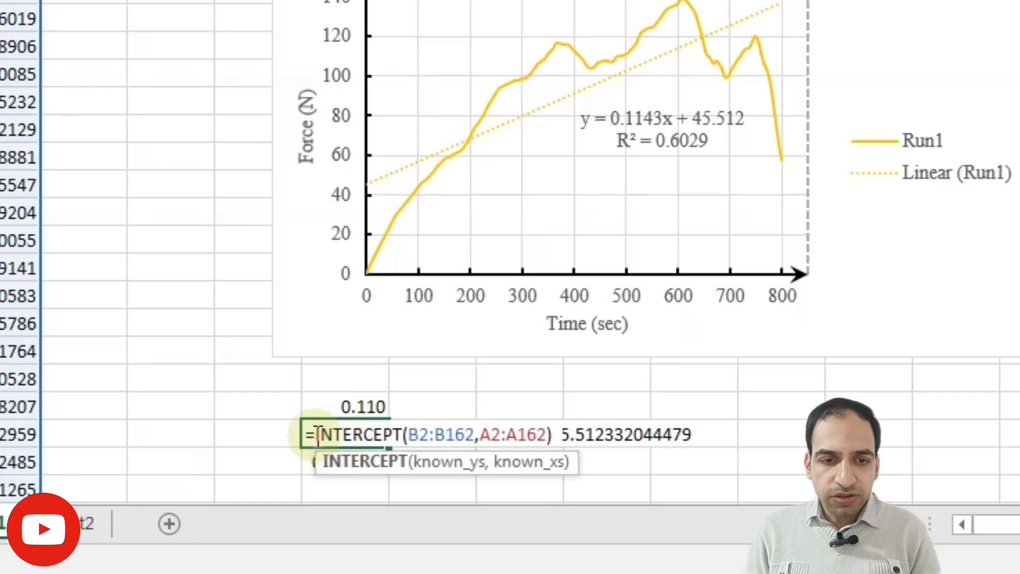
{"action": "left_click", "coordinate": [315, 436]}
{"action": "type", "text": "round("}
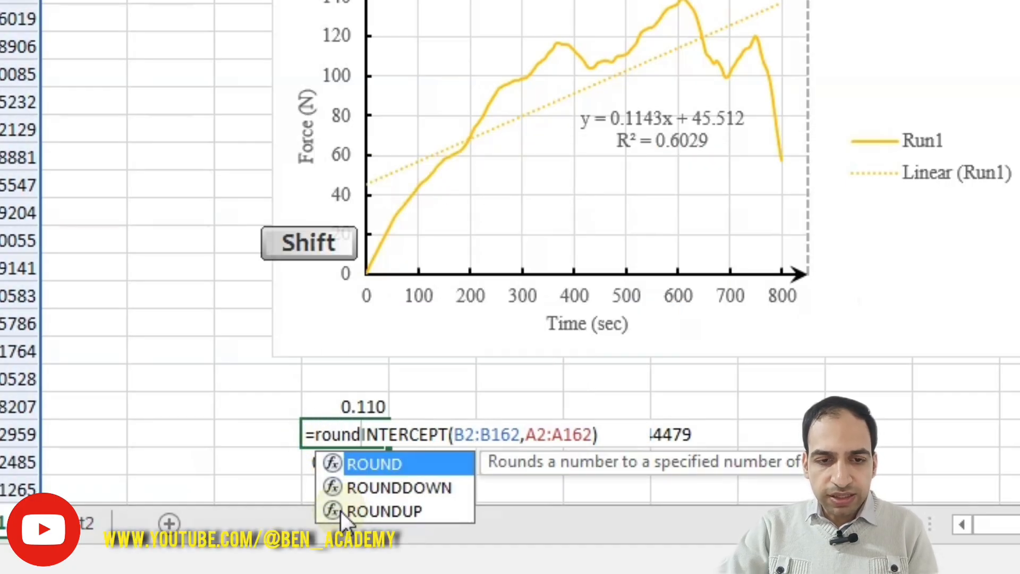
{"action": "left_click", "coordinate": [609, 436]}
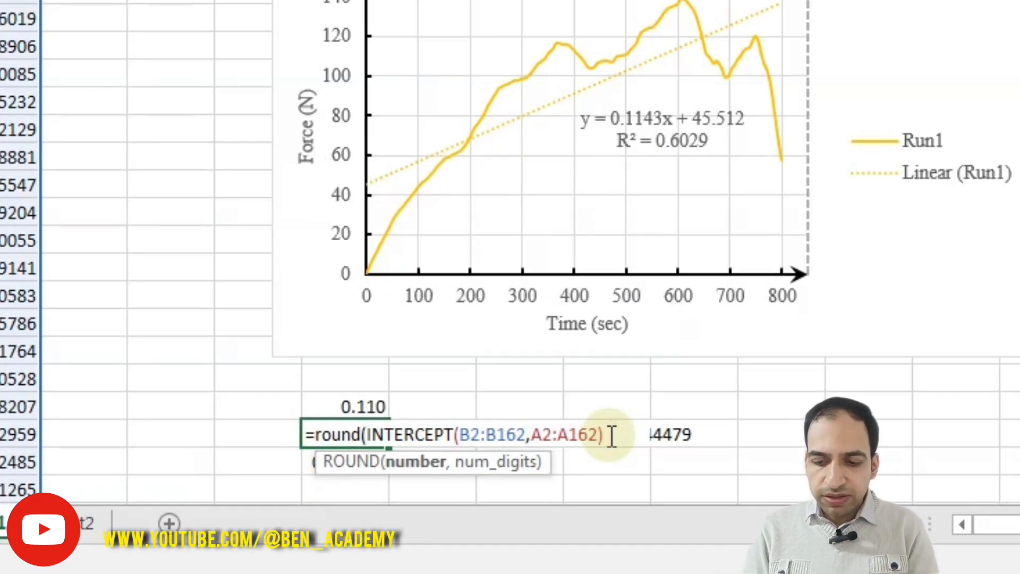
{"action": "type", "text": ",3)"}
{"action": "key", "text": "Return"}
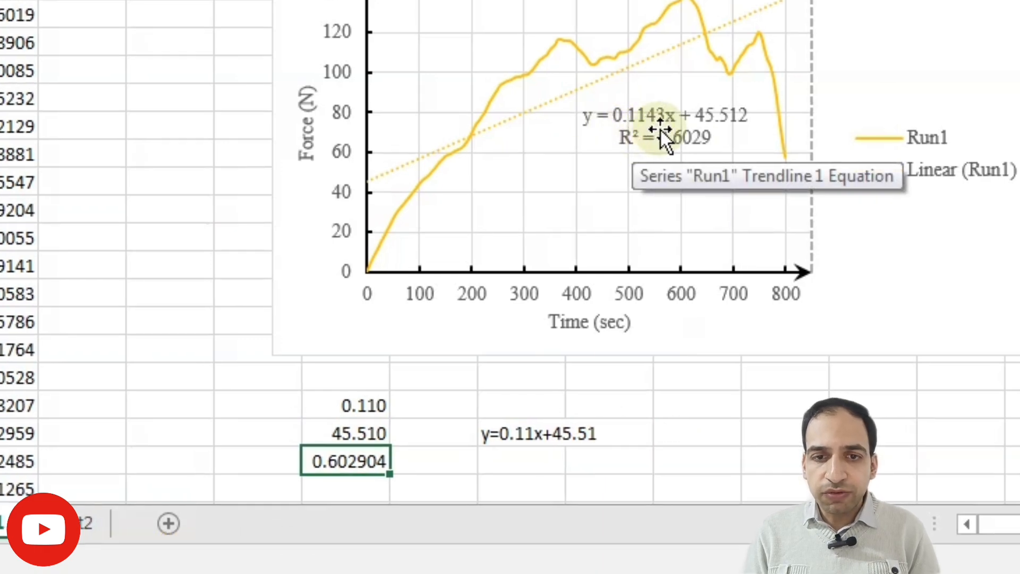
Change the ROUND digits of the slope formula in F20 to 4.
{"action": "double_click", "coordinate": [377, 405]}
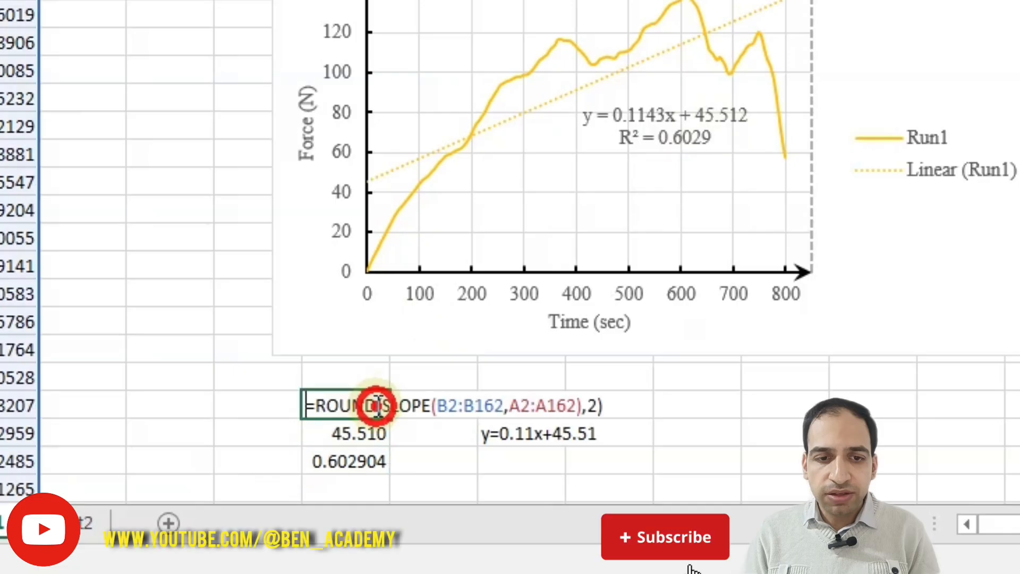
{"action": "left_click", "coordinate": [593, 403]}
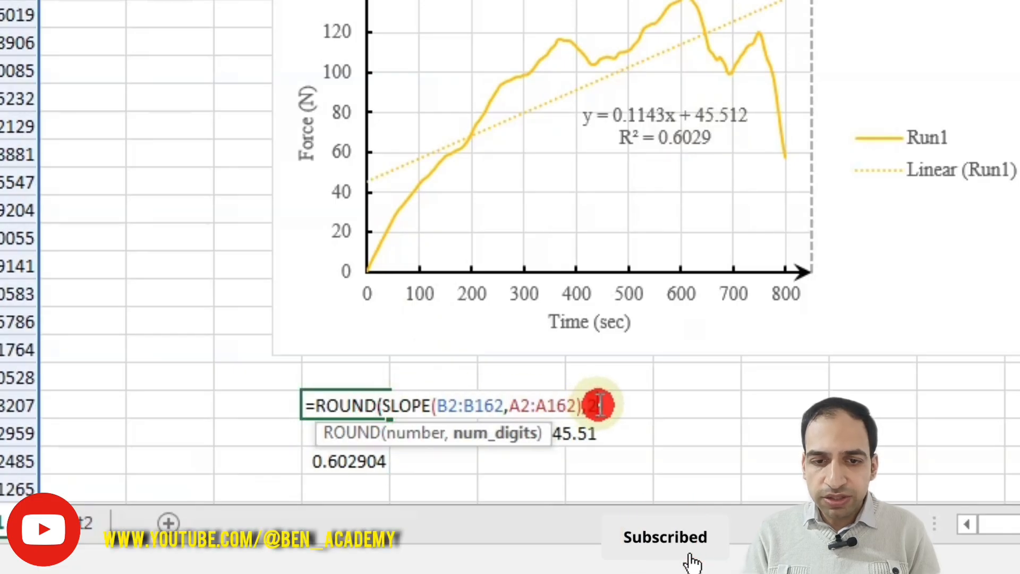
{"action": "type", "text": "4"}
{"action": "key", "text": "Return"}
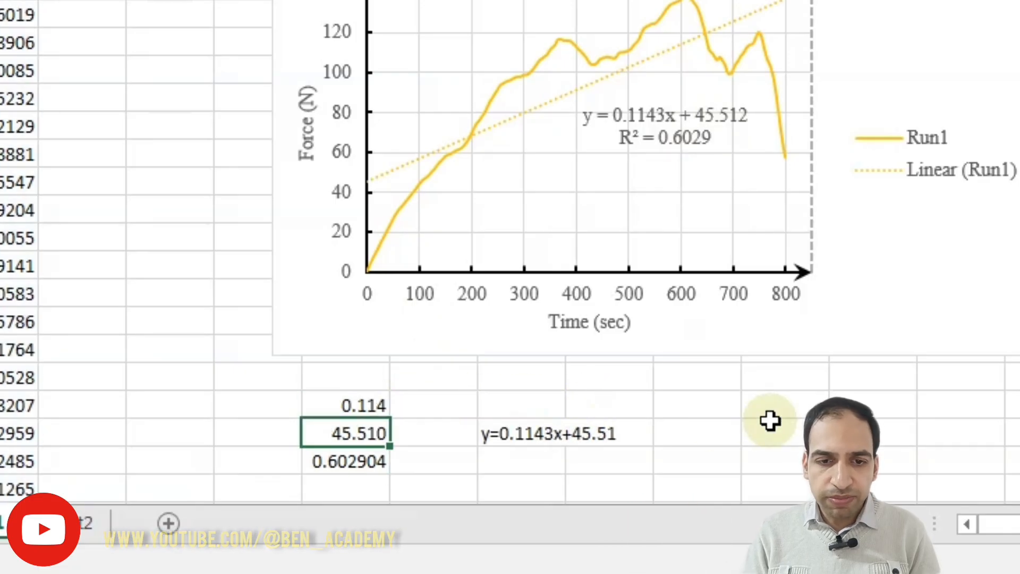
Change the ROUND digits of the intercept formula in F21 to 3.
{"action": "double_click", "coordinate": [370, 435]}
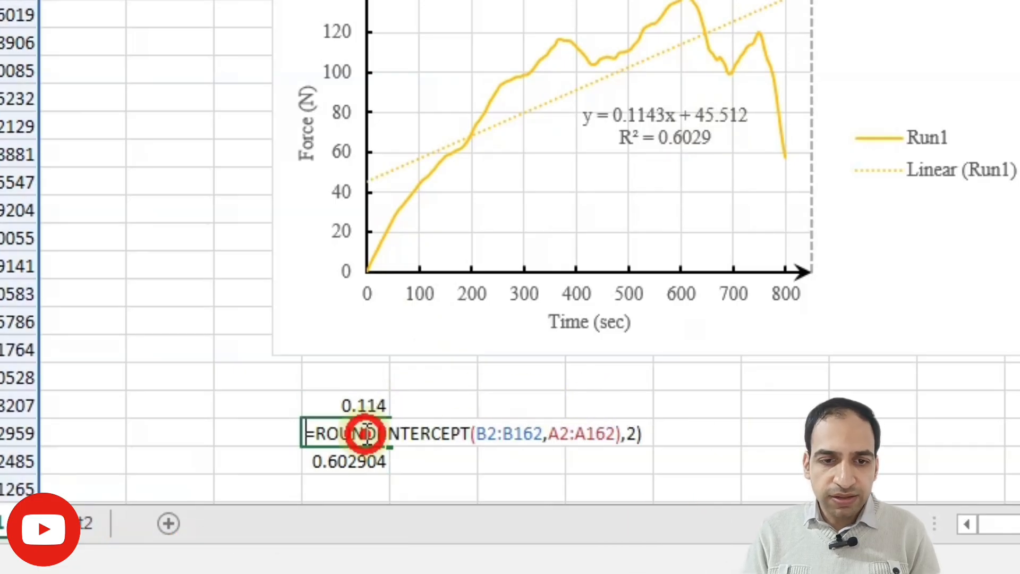
{"action": "double_click", "coordinate": [639, 434]}
{"action": "type", "text": "3"}
{"action": "key", "text": "Return"}
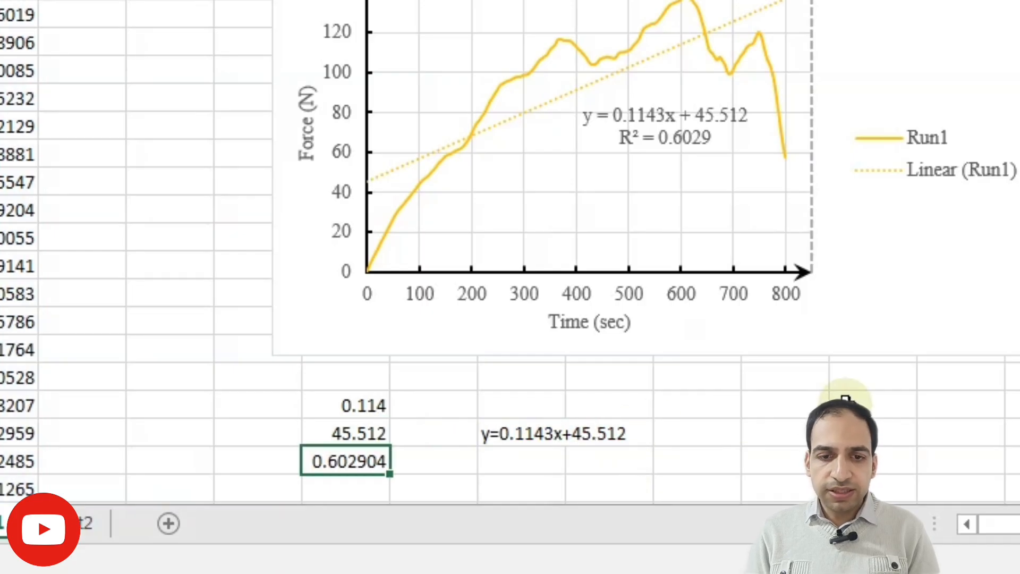